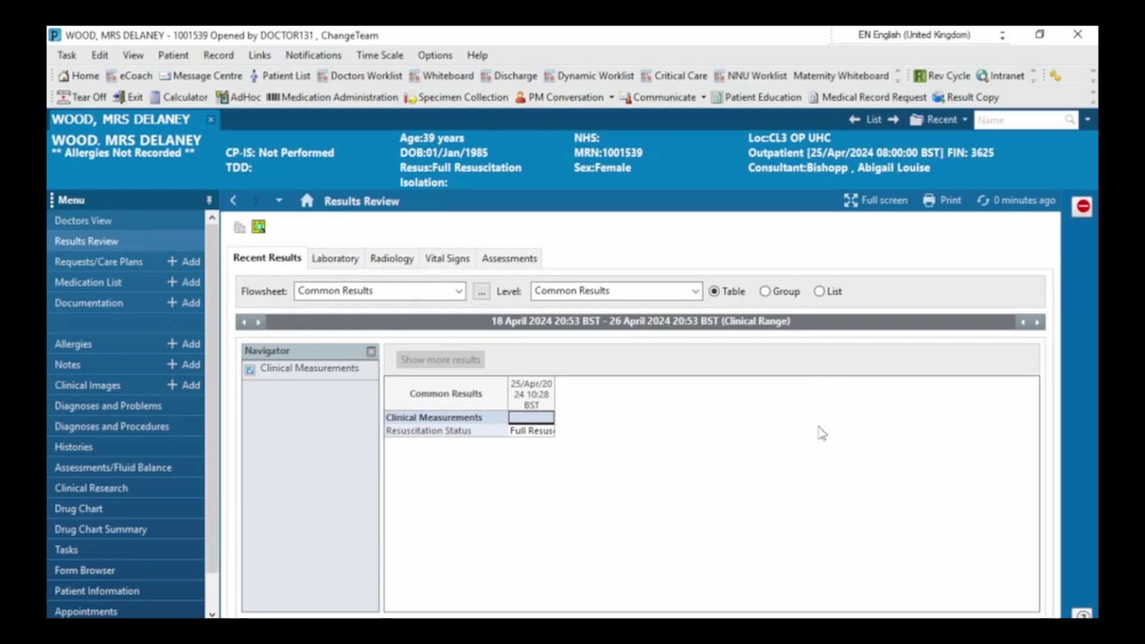
- Record No Known Allergies for the patient with Nurse as the information source, and close the allergy window
{"action": "left_click", "coordinate": [204, 142]}
{"action": "left_click", "coordinate": [160, 155]}
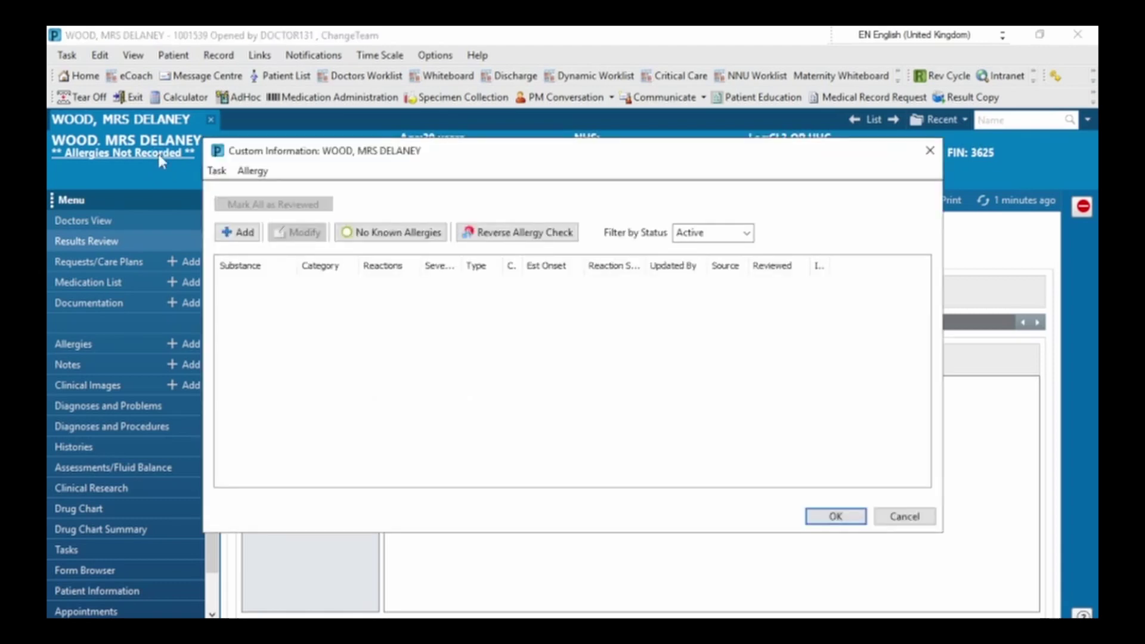
{"action": "left_click", "coordinate": [383, 237]}
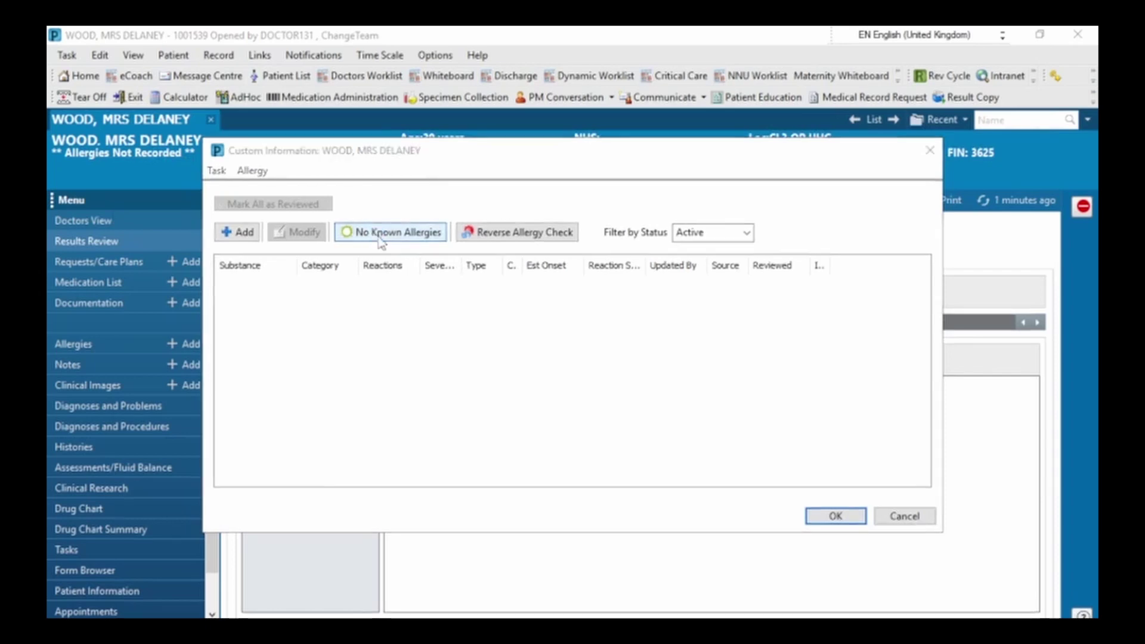
{"action": "left_click", "coordinate": [559, 213]}
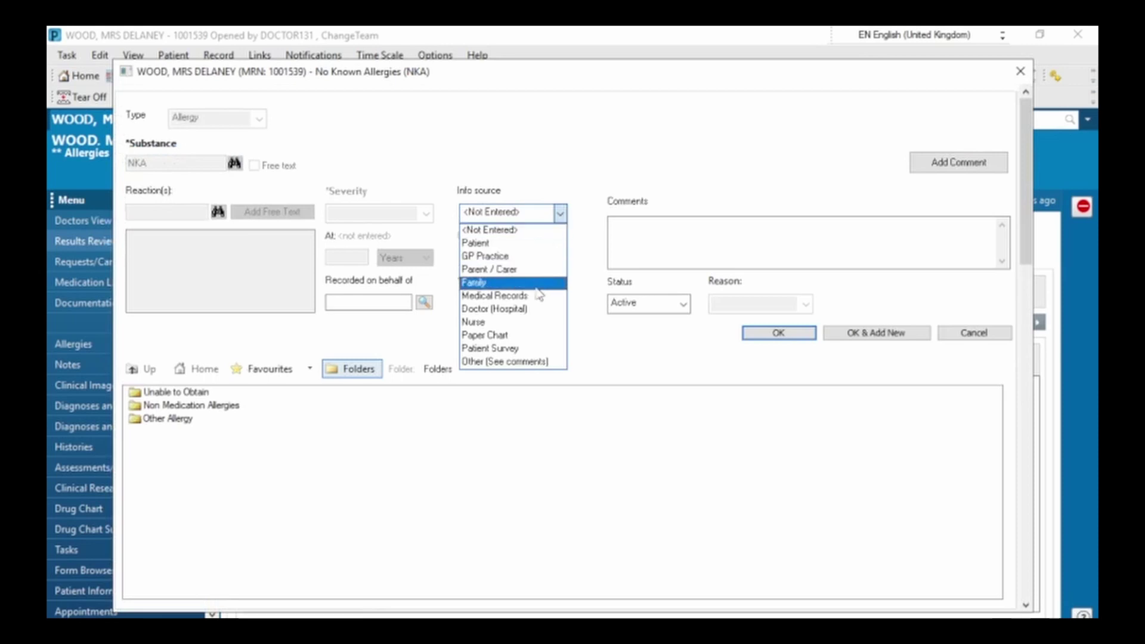
{"action": "left_click", "coordinate": [521, 325]}
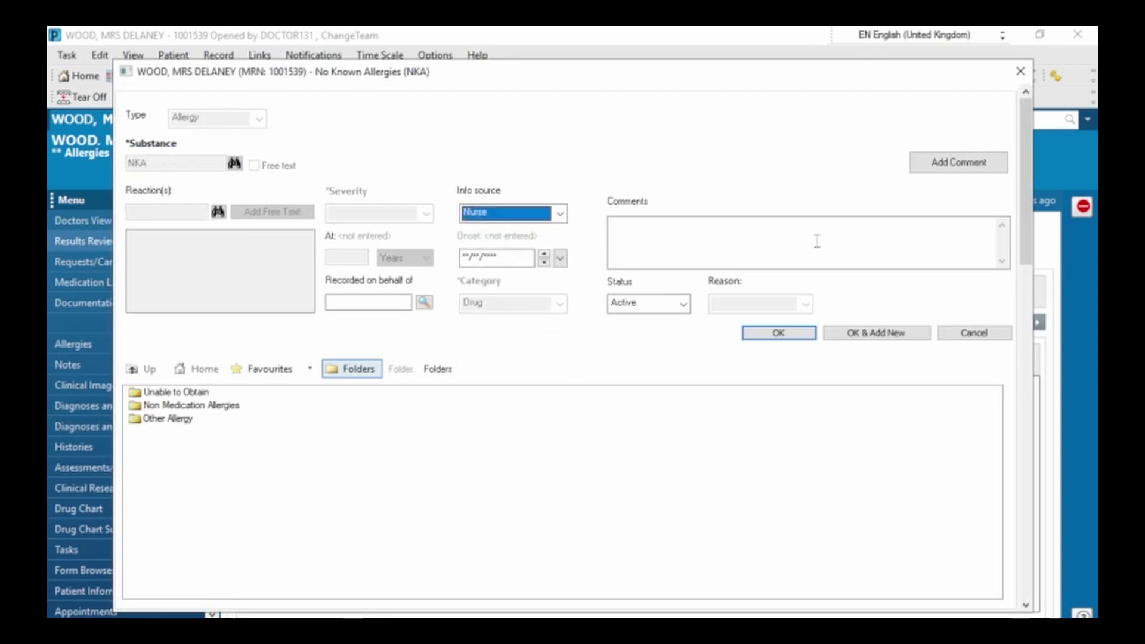
{"action": "left_click", "coordinate": [799, 334]}
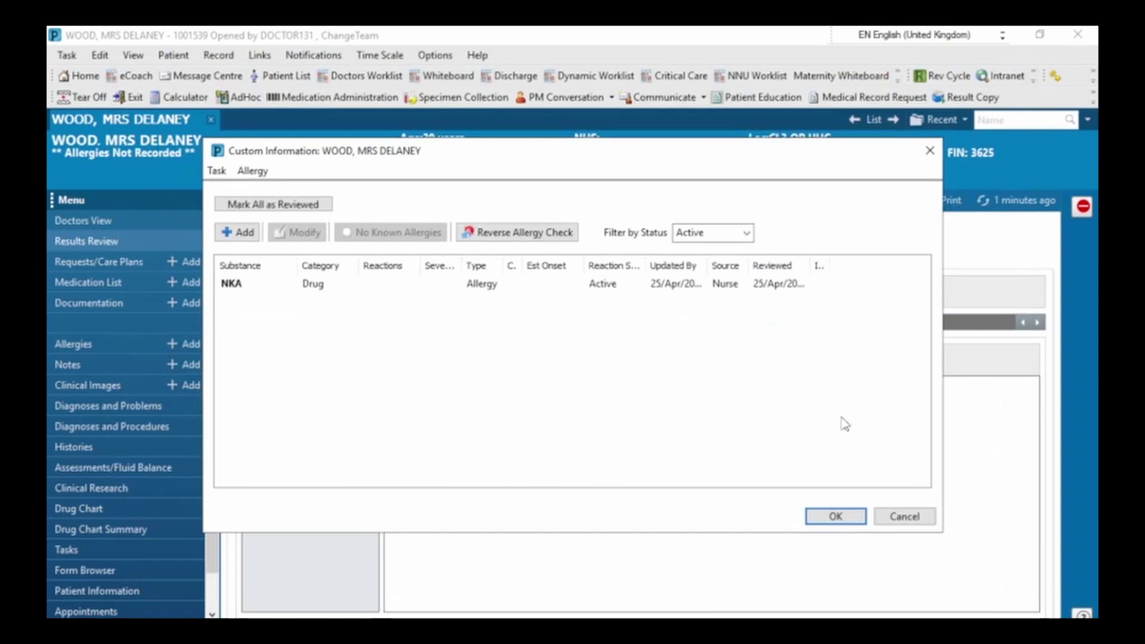
{"action": "left_click", "coordinate": [835, 516]}
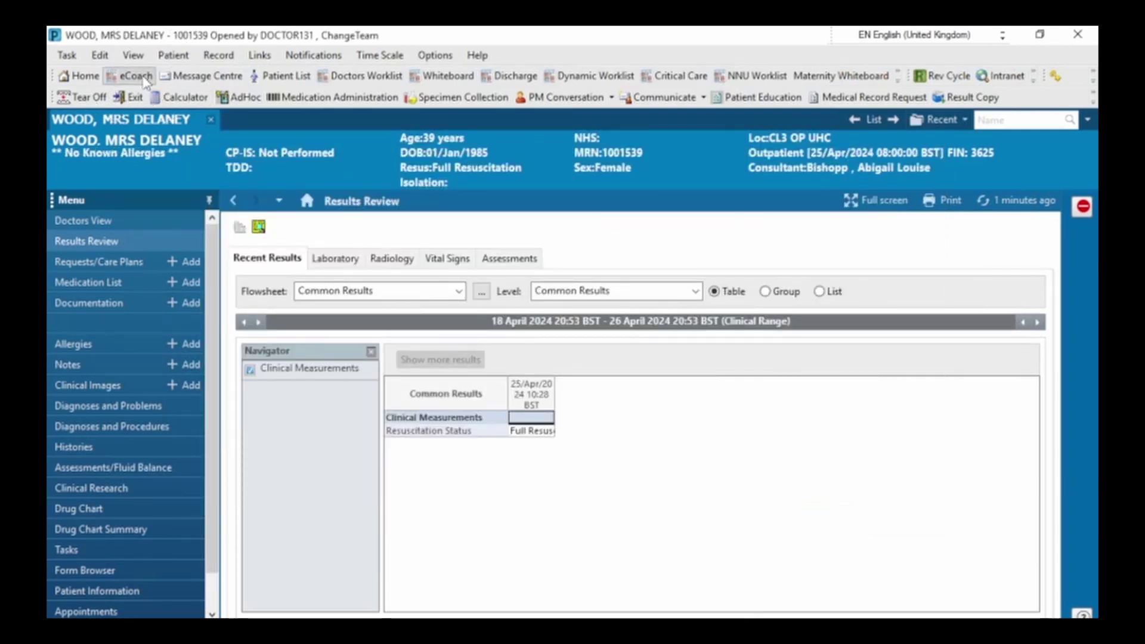
- Go to New Order Entry in the Doctors View and set the order type to Outpatient Prescription
{"action": "left_click", "coordinate": [168, 221]}
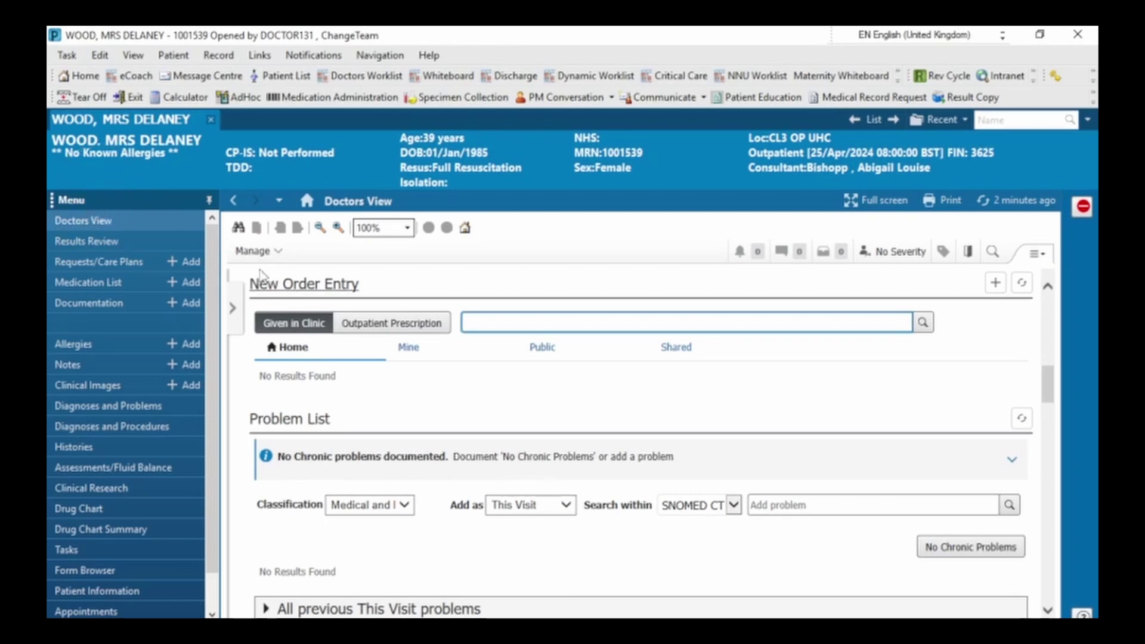
{"action": "left_click", "coordinate": [232, 308]}
{"action": "mouse_move", "coordinate": [238, 303]}
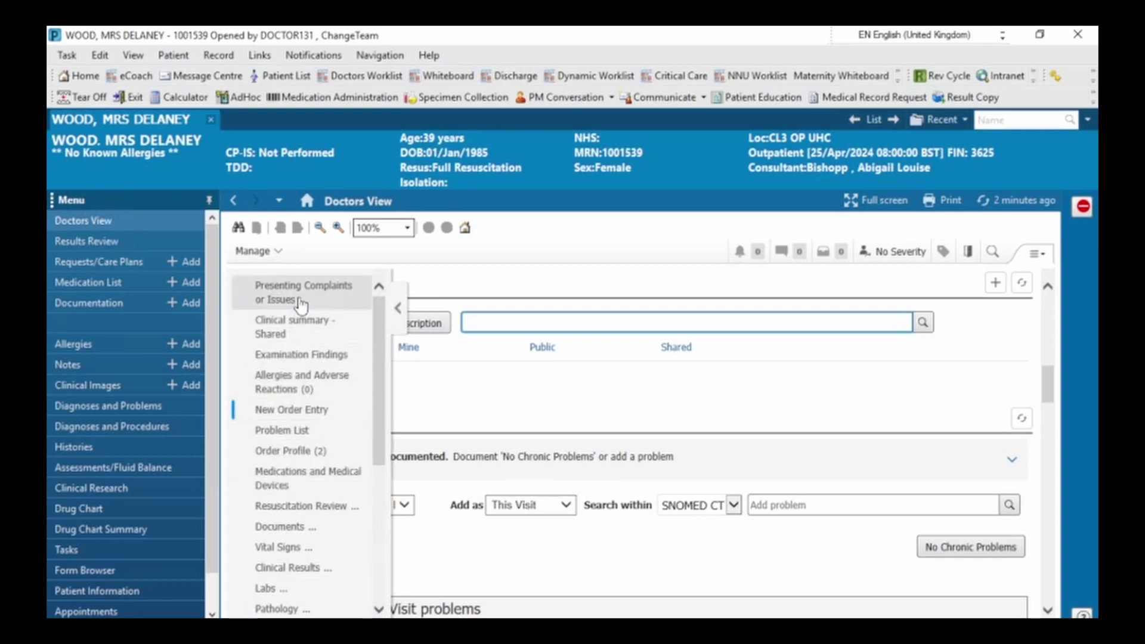
{"action": "left_click", "coordinate": [296, 412]}
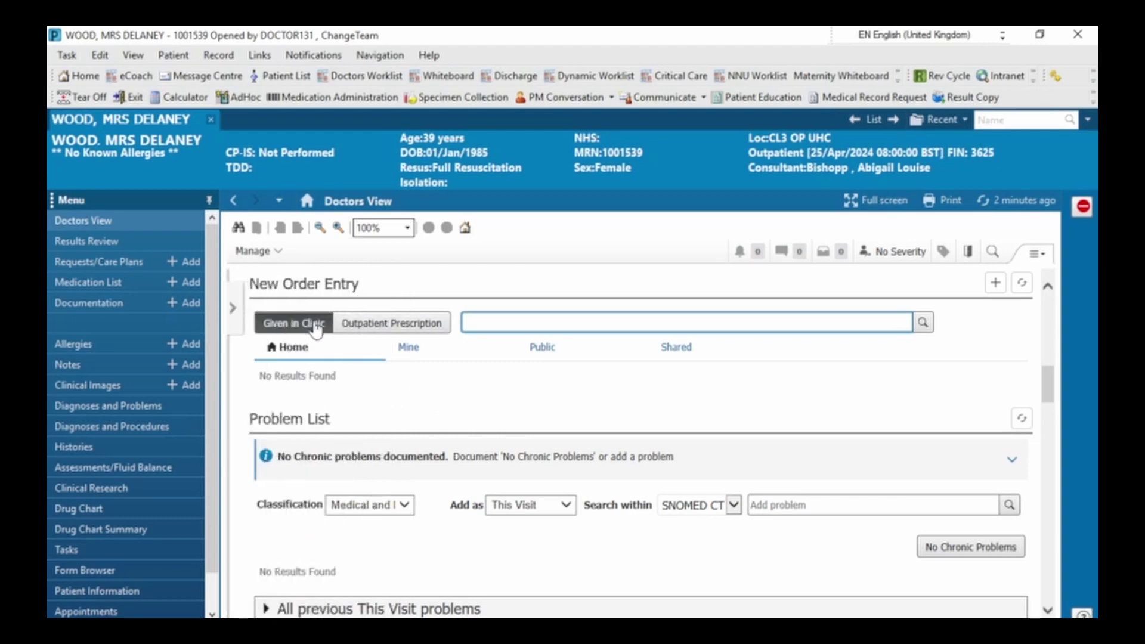
{"action": "left_click", "coordinate": [397, 330]}
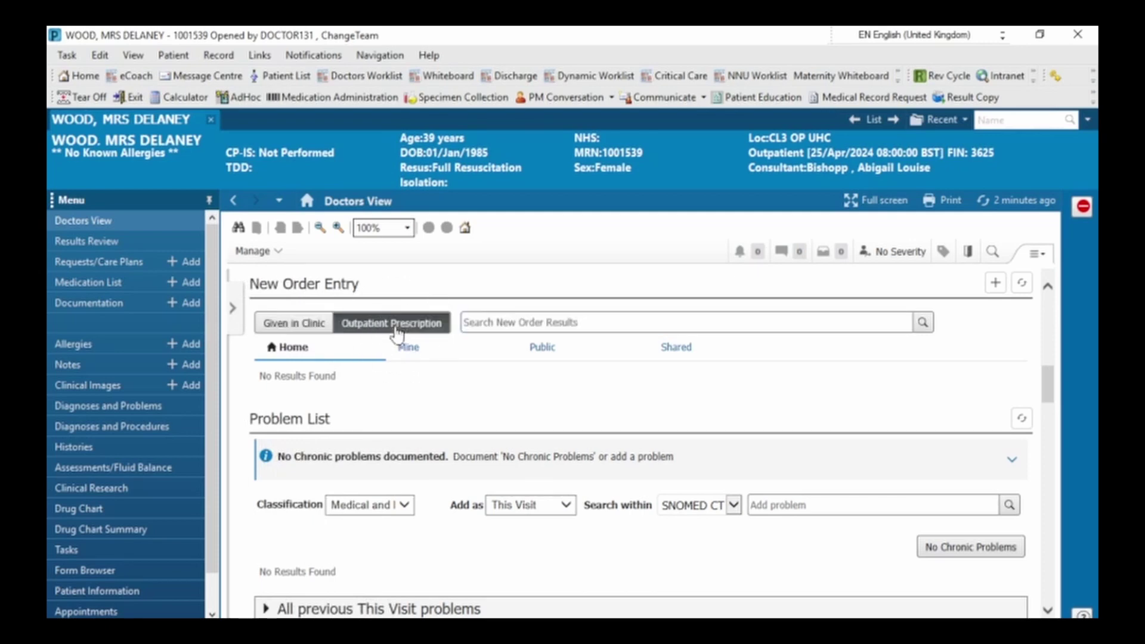
- Search the new orders for co-amoxiclav and select the co-amoxiclav 500 mg-125 mg oral tablet
{"action": "left_click", "coordinate": [543, 320]}
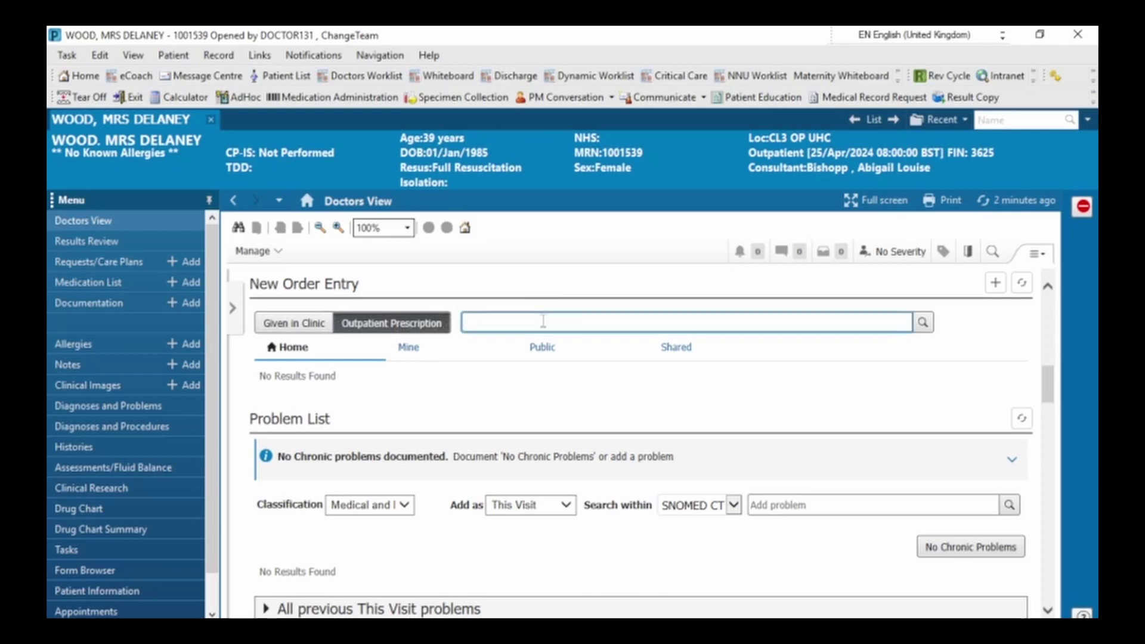
{"action": "type", "text": "co-amo"}
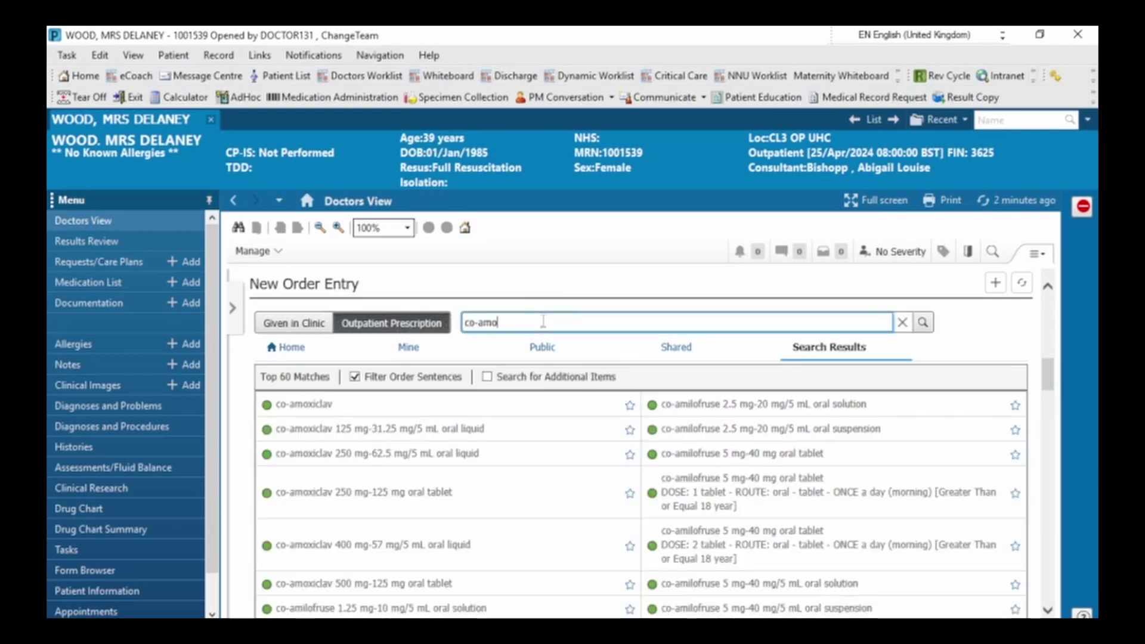
{"action": "left_click", "coordinate": [543, 322]}
{"action": "type", "text": "xiclav"}
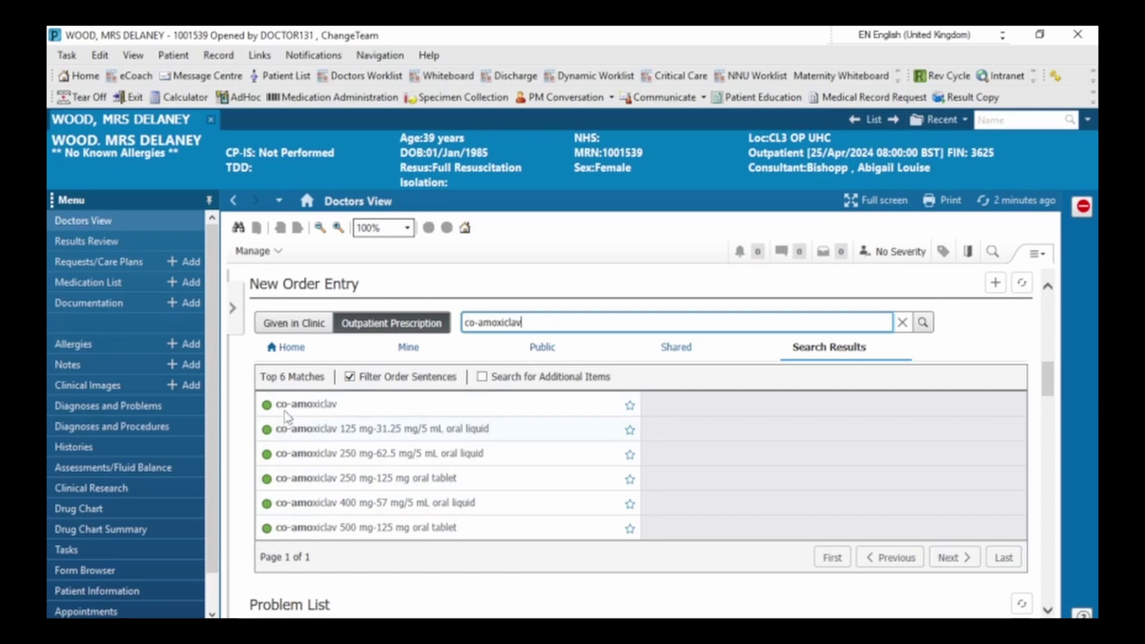
{"action": "left_click", "coordinate": [391, 528]}
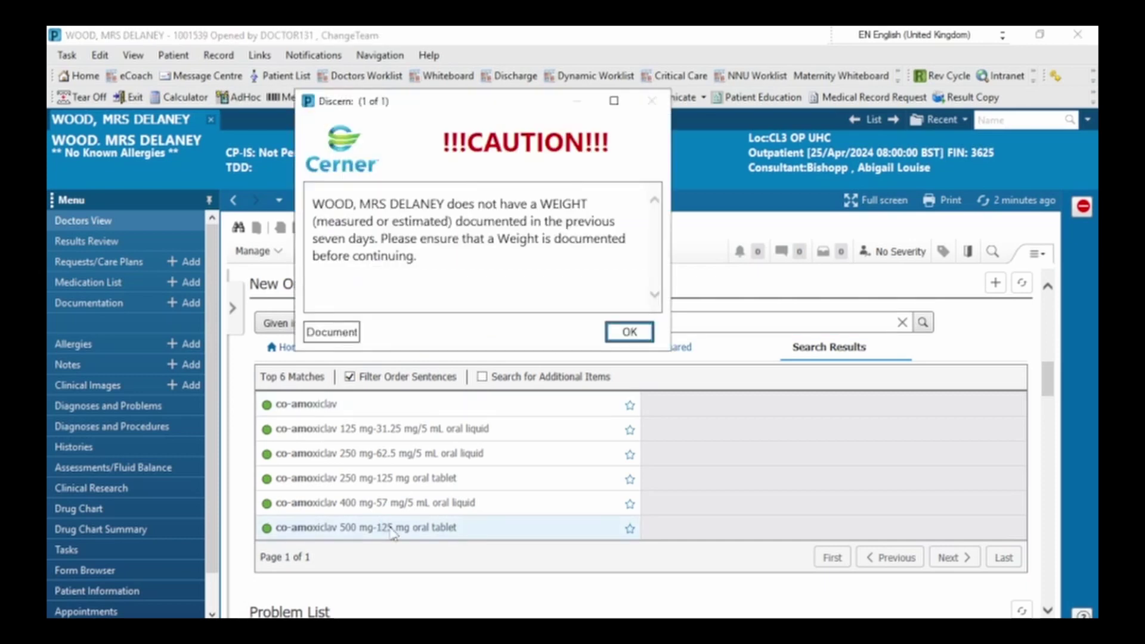
- Document a measured weight of 60 kg from the missing-weight alert and sign the Height/Weight/Allergy form
{"action": "left_click", "coordinate": [481, 268]}
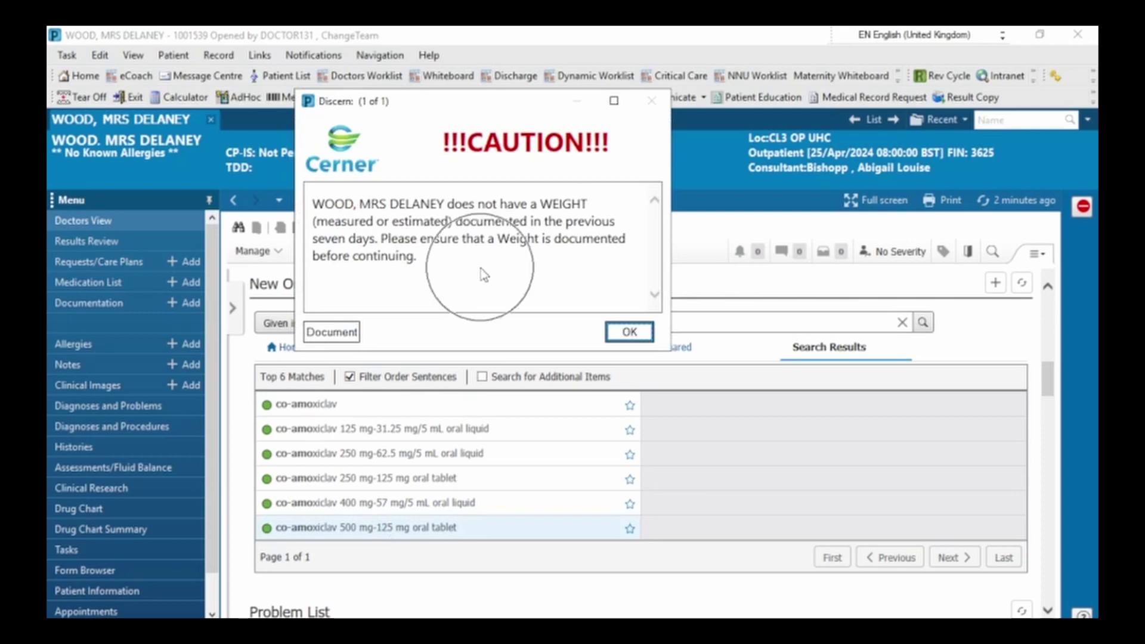
{"action": "left_click", "coordinate": [335, 332]}
{"action": "left_click", "coordinate": [620, 464]}
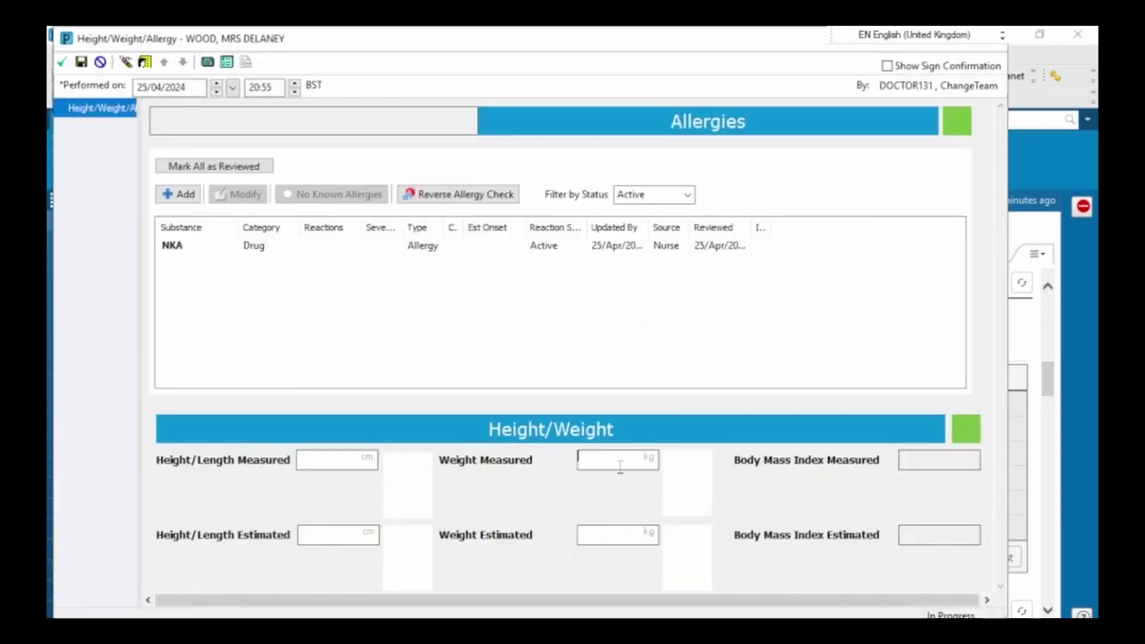
{"action": "type", "text": "60"}
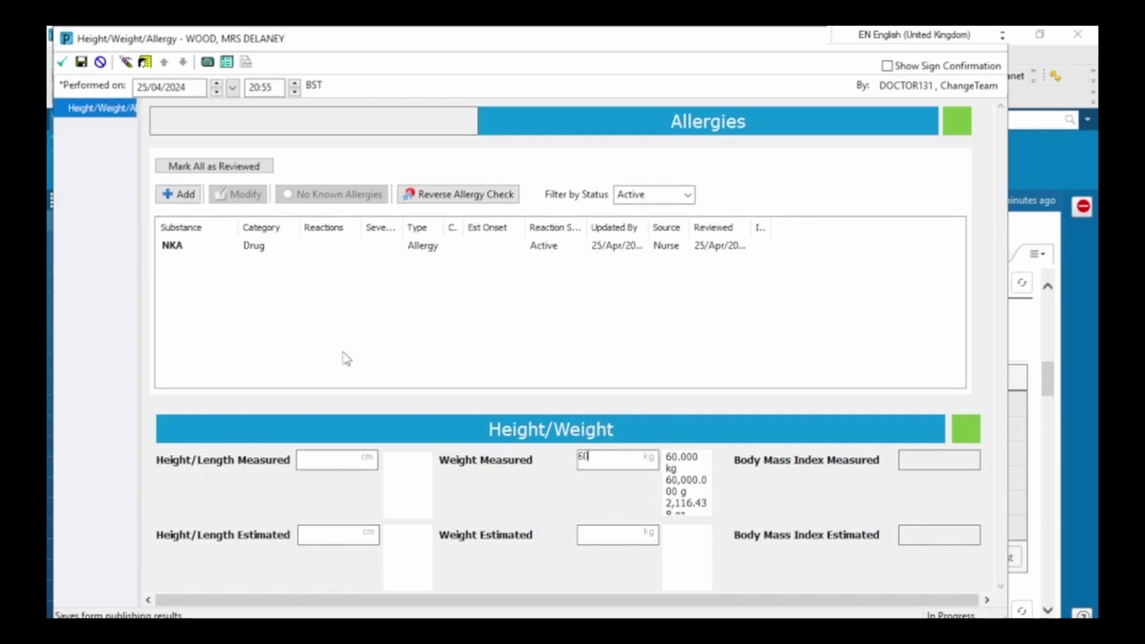
{"action": "left_click", "coordinate": [542, 470]}
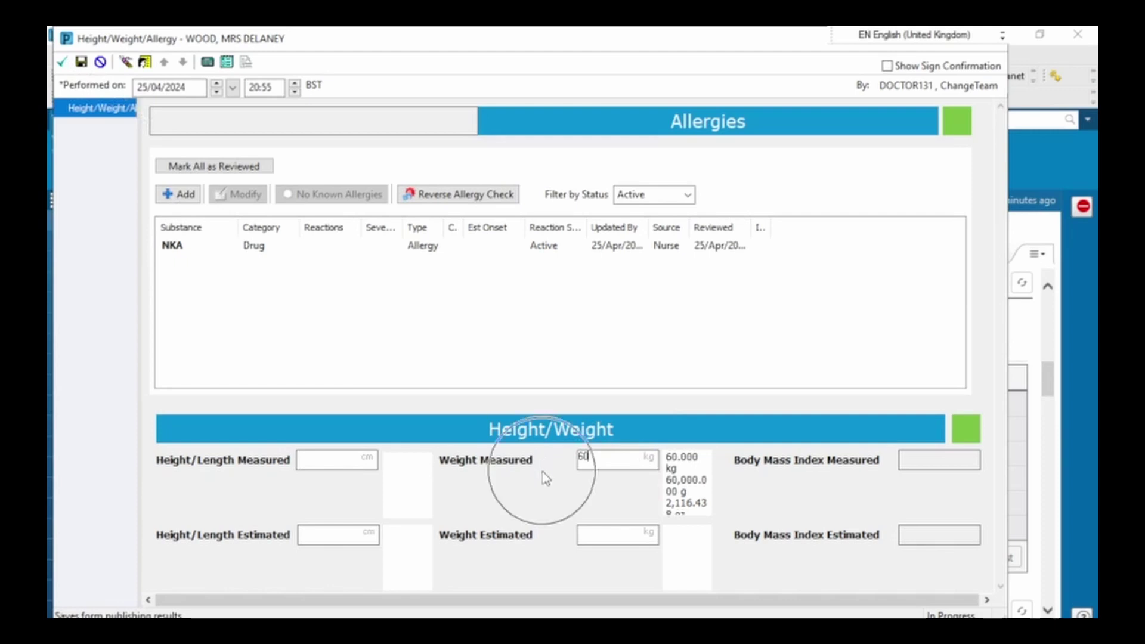
{"action": "left_click", "coordinate": [542, 551]}
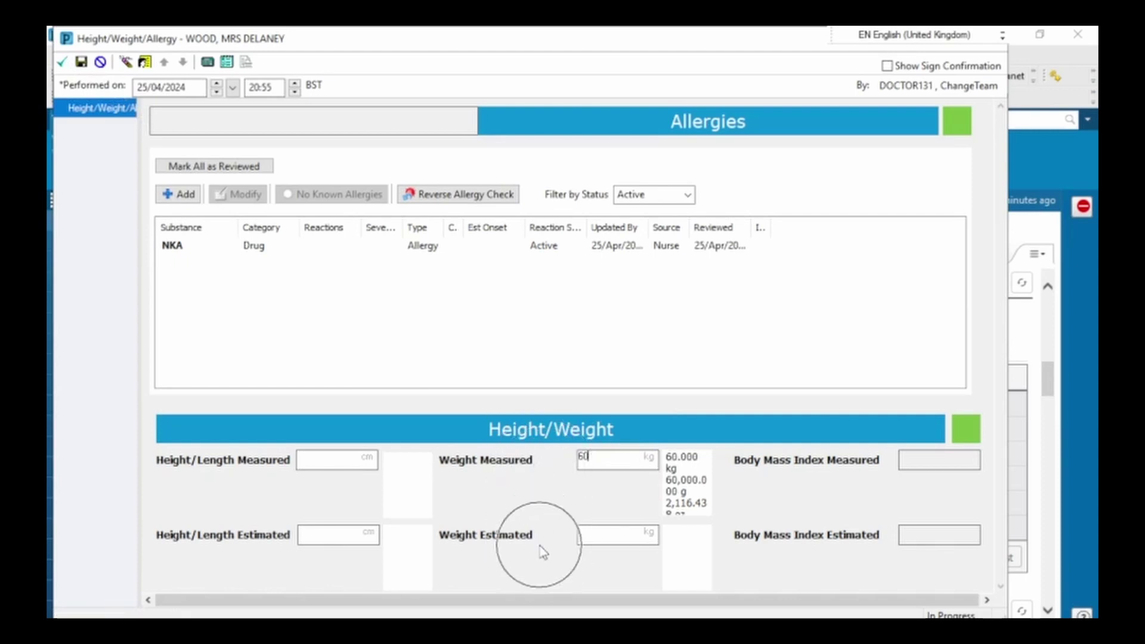
{"action": "left_click", "coordinate": [63, 65]}
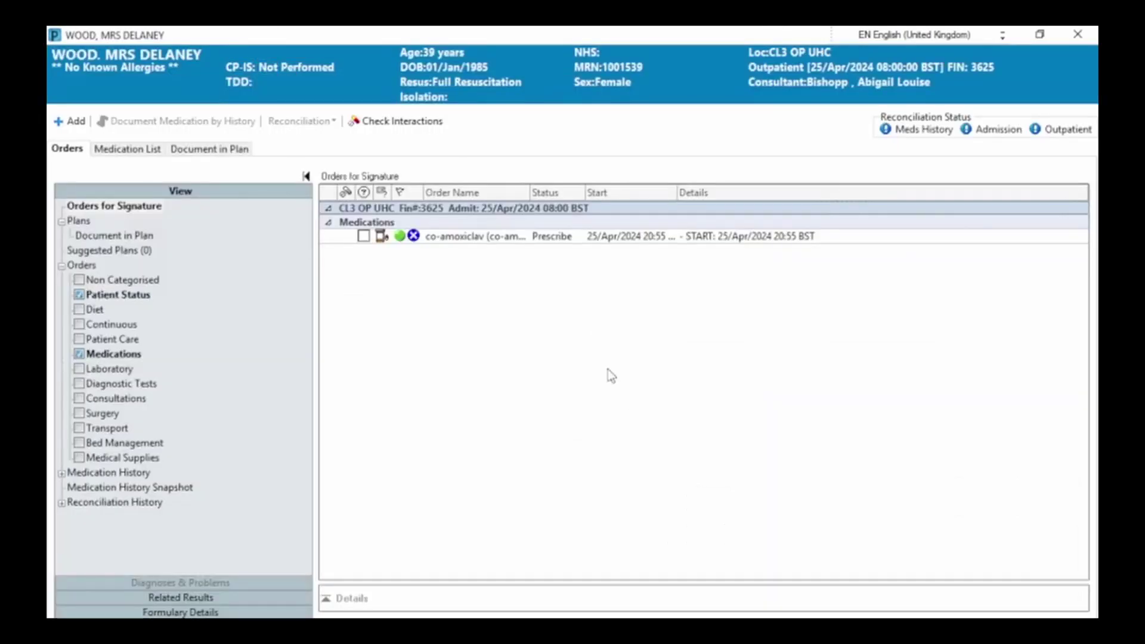
- Set the co-amoxiclav order's dose to 625 mg as free text, route to oral and frequency to THREE times a day
{"action": "left_click", "coordinate": [578, 240]}
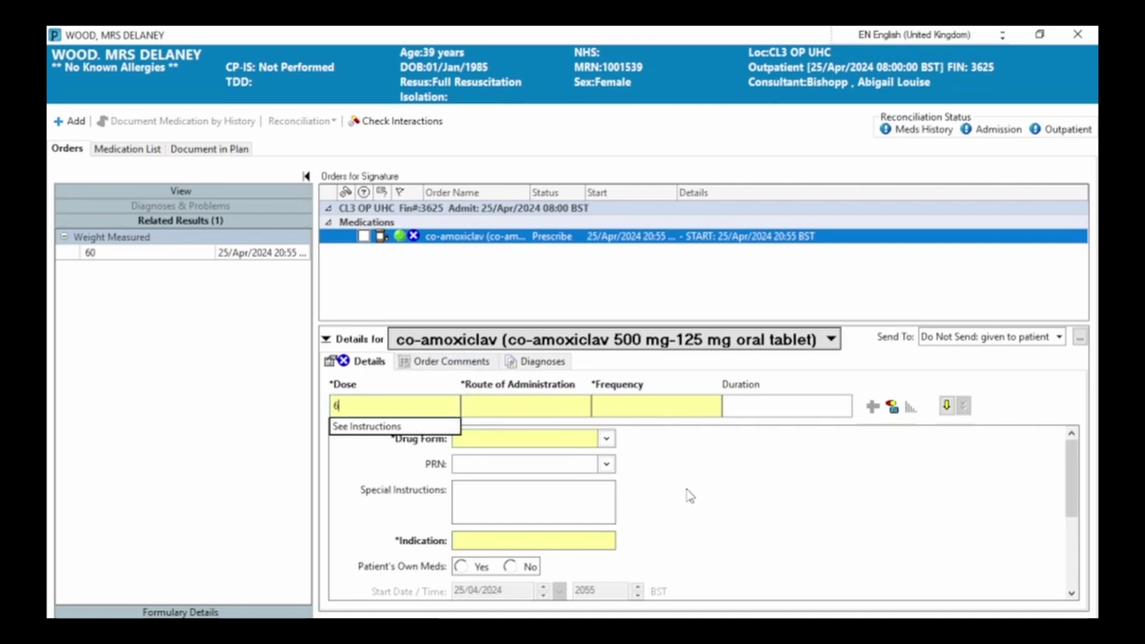
{"action": "type", "text": "25 mg"}
{"action": "key", "text": "Tab"}
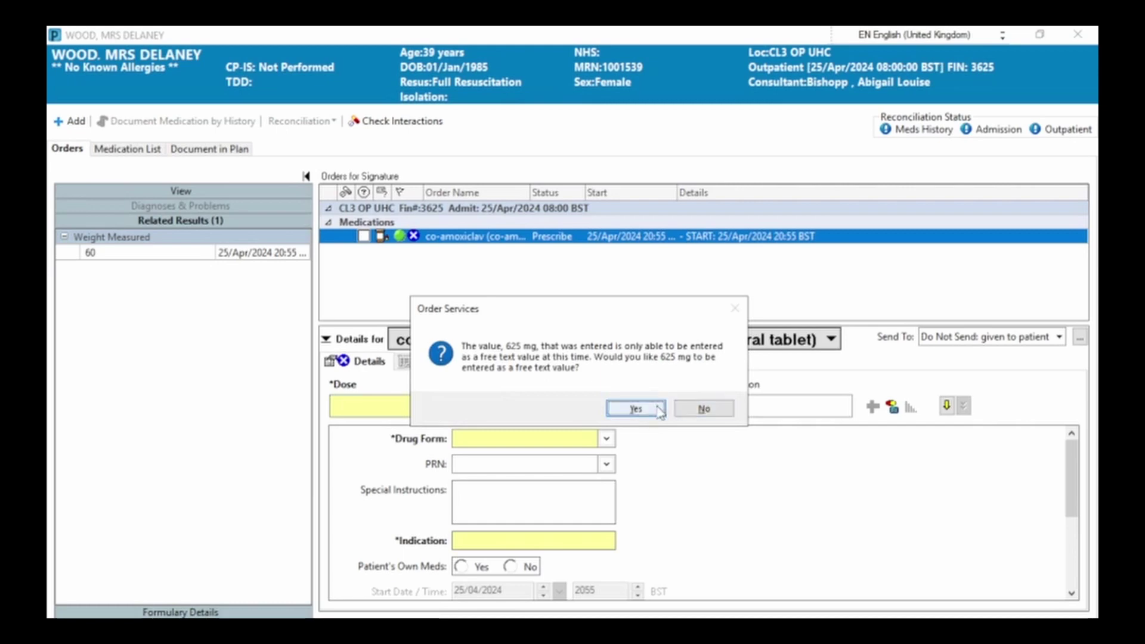
{"action": "left_click", "coordinate": [634, 408]}
{"action": "type", "text": "ora"}
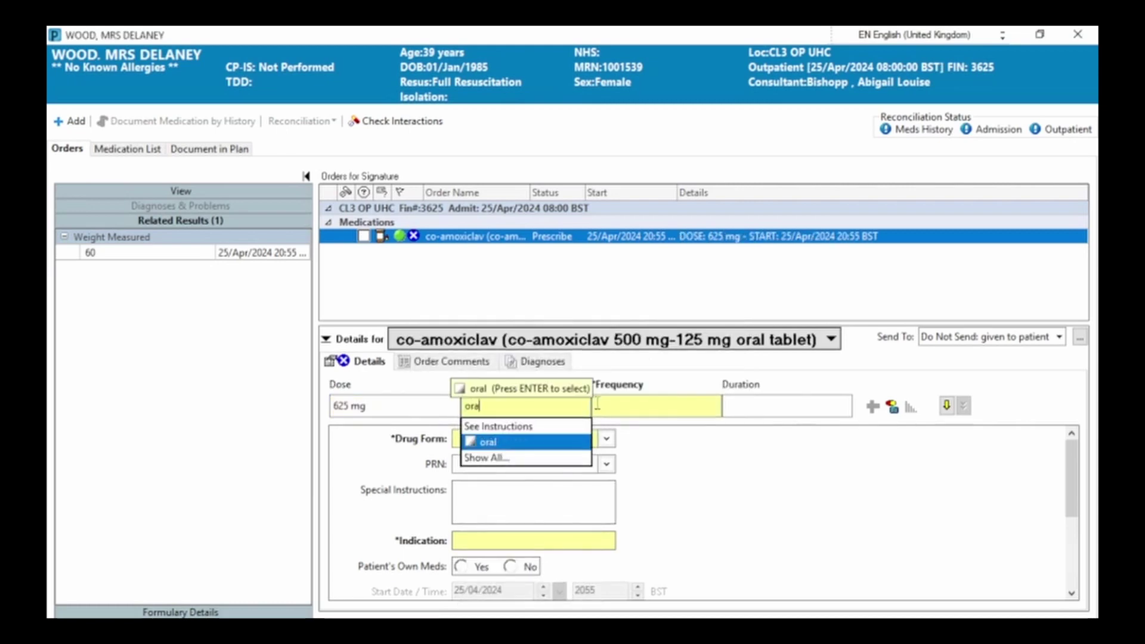
{"action": "key", "text": "Return"}
{"action": "left_click", "coordinate": [597, 405]}
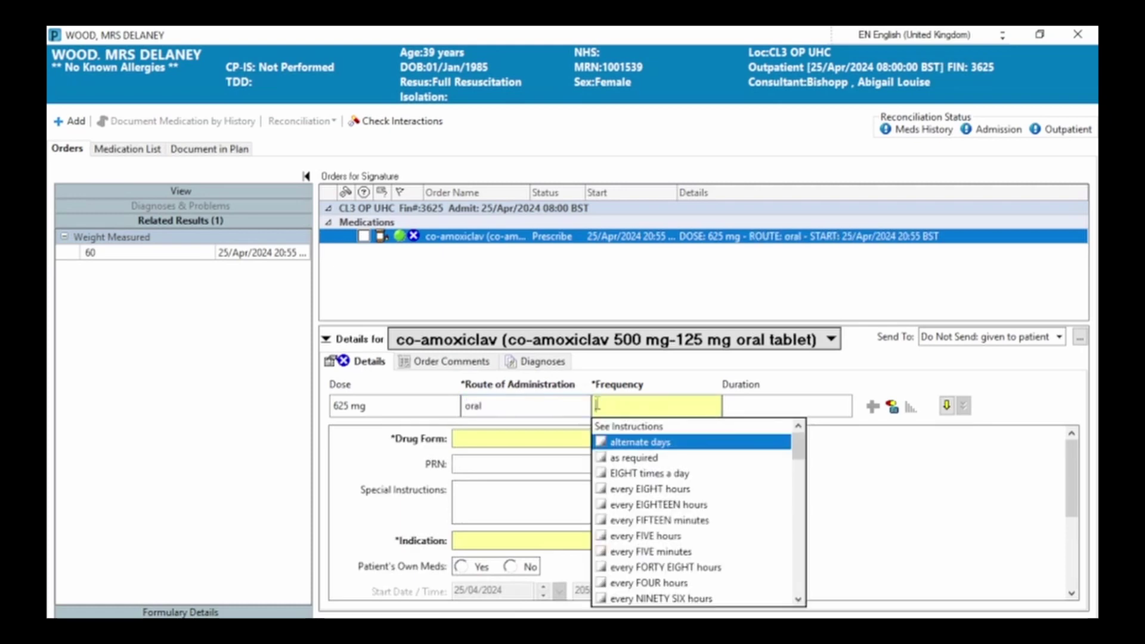
{"action": "type", "text": "thre"}
{"action": "key", "text": "Return"}
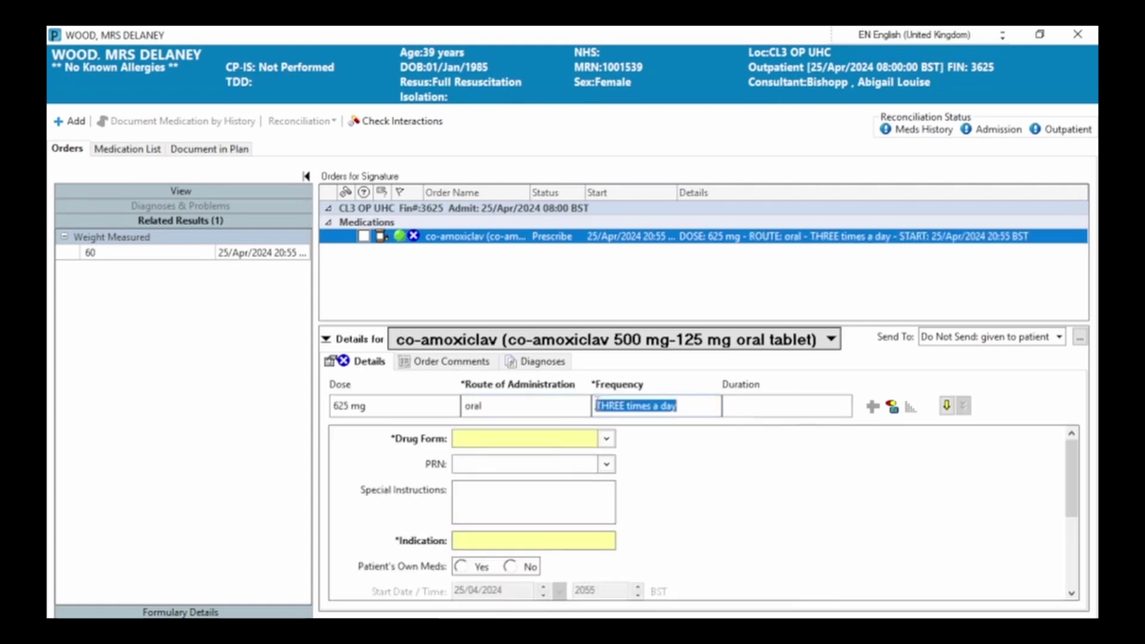
- Set the order's drug form to tablet and enter UTI as the indication
{"action": "left_click", "coordinate": [606, 441]}
{"action": "type", "text": "tab"}
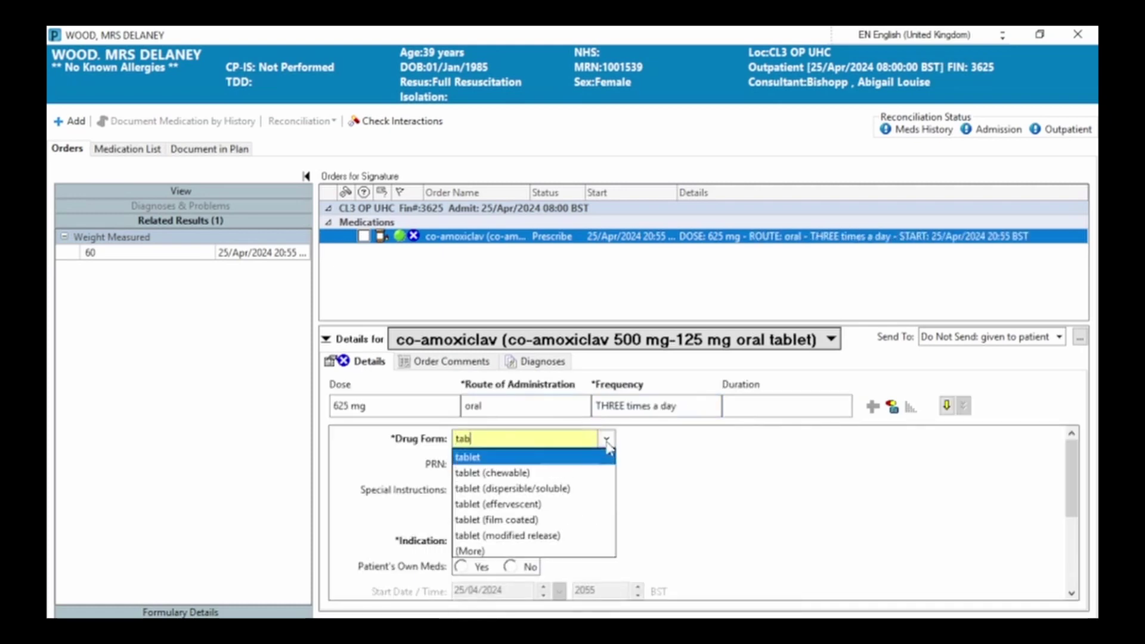
{"action": "key", "text": "Return"}
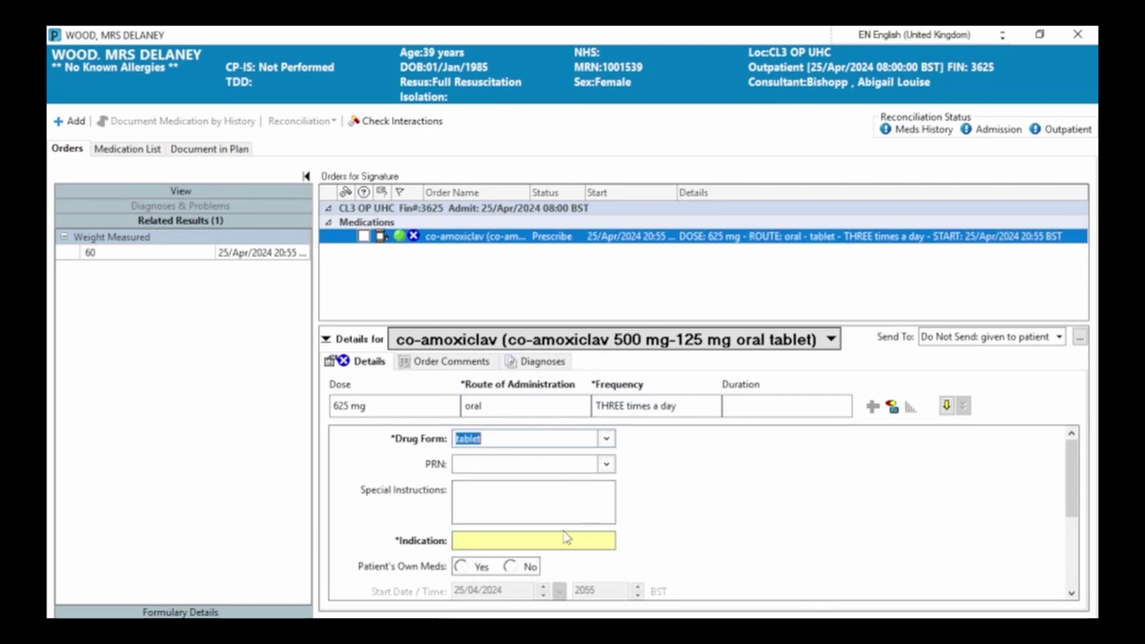
{"action": "left_click", "coordinate": [537, 543]}
{"action": "type", "text": "UTI"}
- Set Admission Med to No, Days Supply to 7 and GP to Continue to No, and sign the co-amoxiclav order
{"action": "left_click_drag", "start_coordinate": [1071, 490], "coordinate": [1073, 562]}
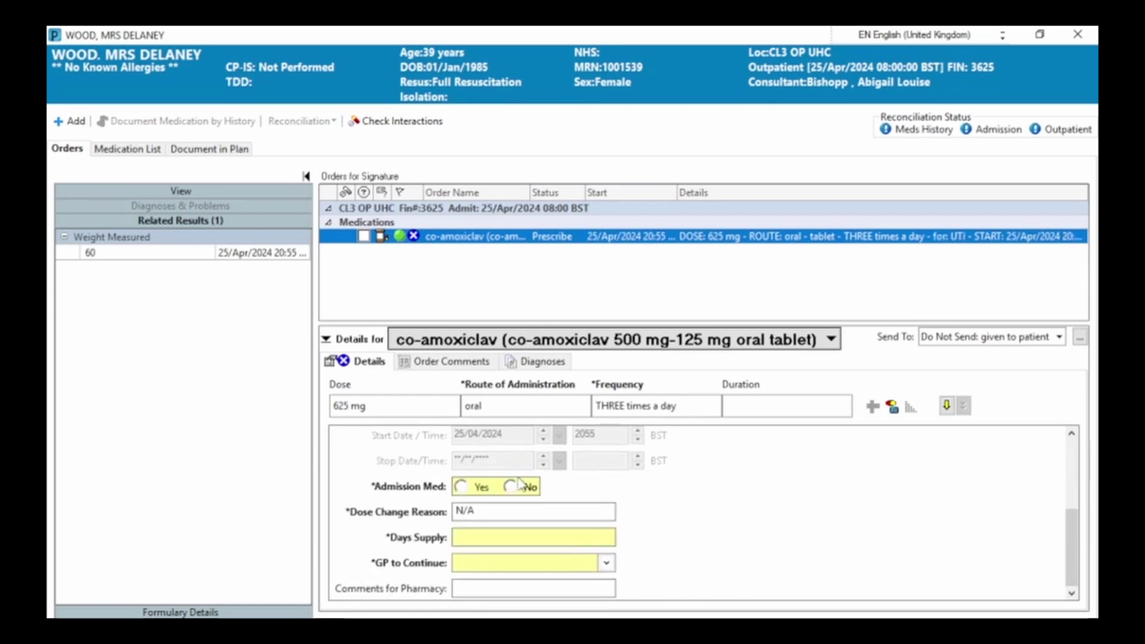
{"action": "left_click", "coordinate": [517, 486]}
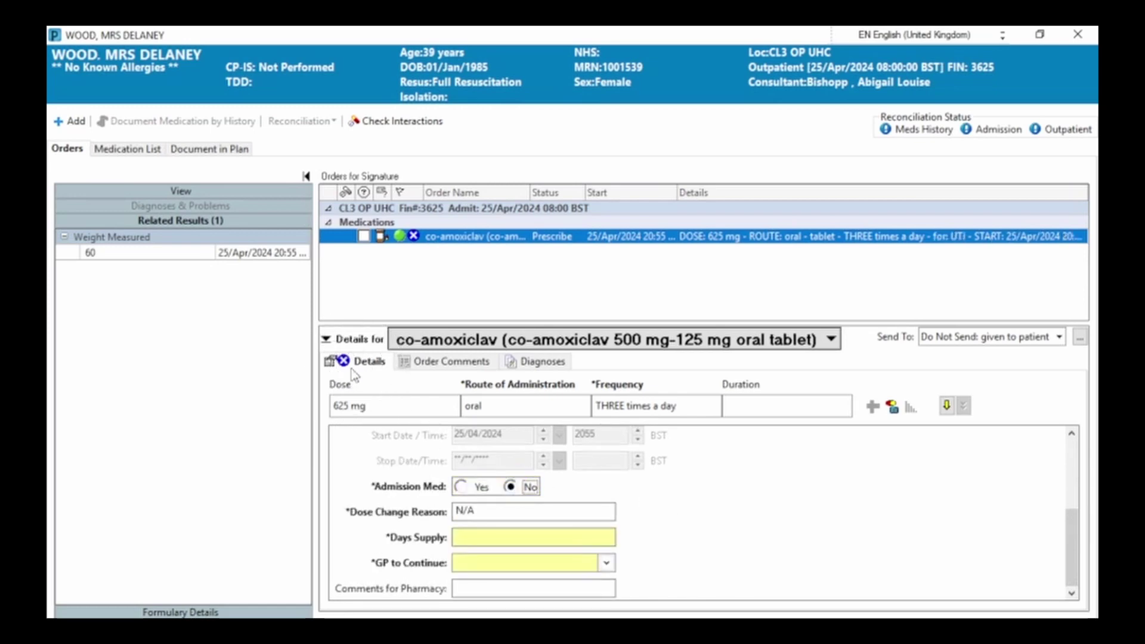
{"action": "left_click", "coordinate": [556, 539]}
{"action": "type", "text": "7"}
{"action": "left_click", "coordinate": [607, 563]}
{"action": "left_click", "coordinate": [557, 597]}
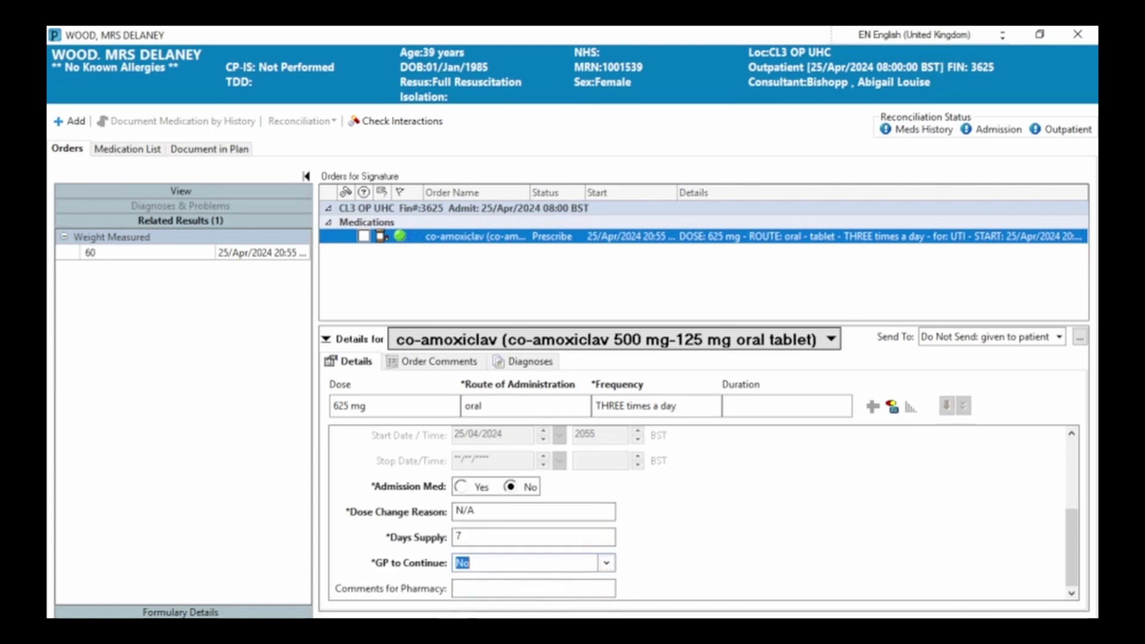
{"action": "left_click", "coordinate": [1065, 630]}
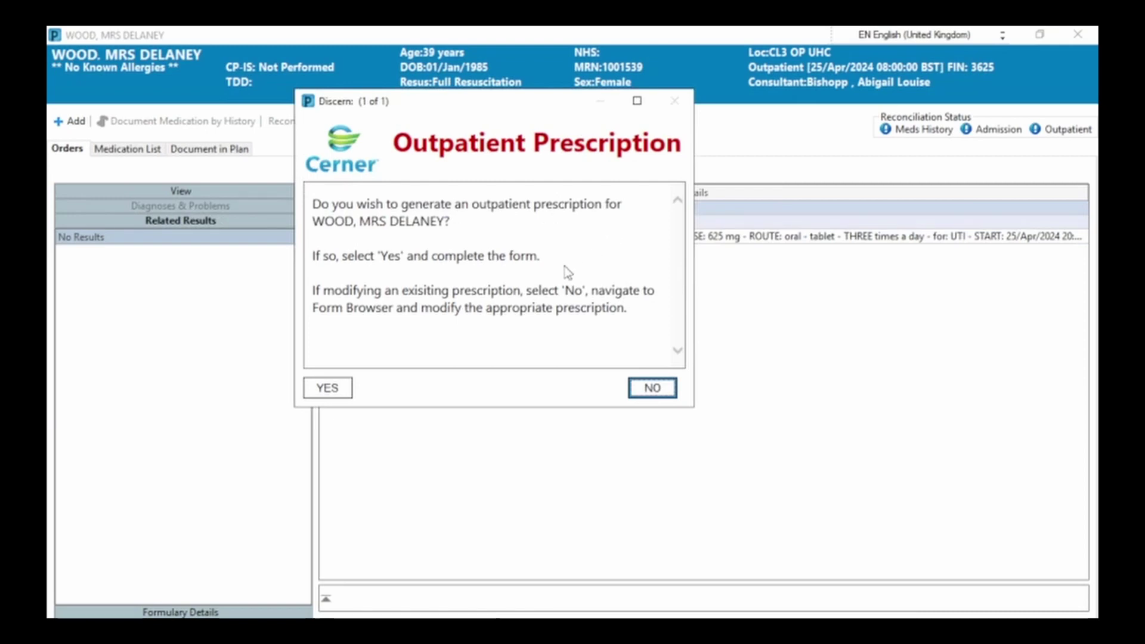
- Generate an outpatient prescription, dispensed at Outpatient Pharmacy - Coventry, with the patient to wait for prescription at Outpatient Pharmacy
{"action": "left_click", "coordinate": [337, 391]}
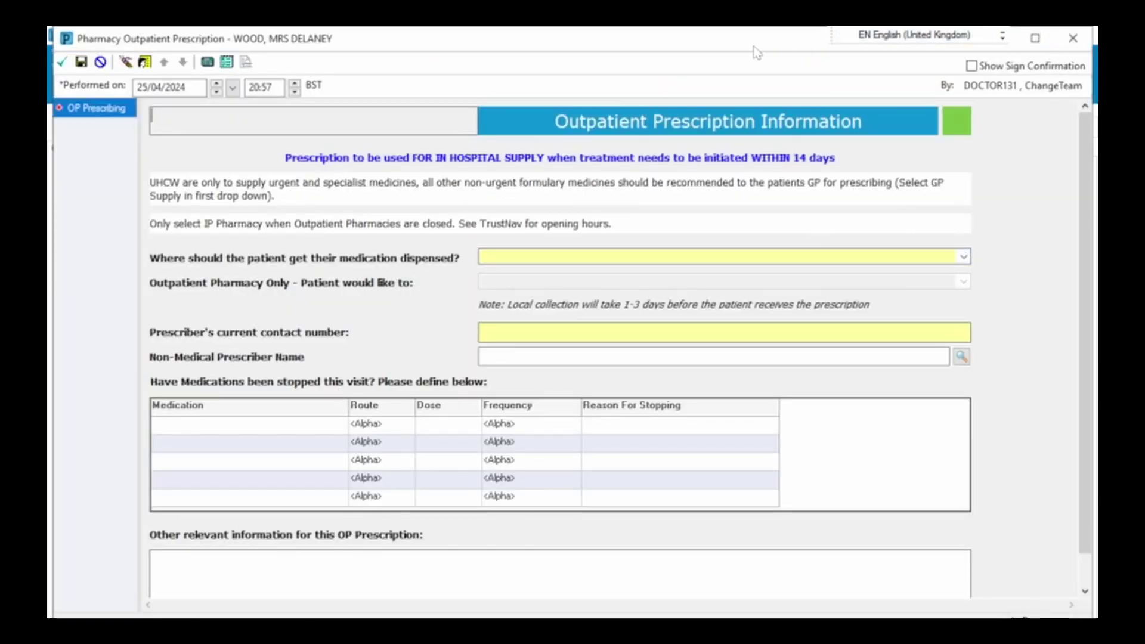
{"action": "left_click", "coordinate": [963, 257]}
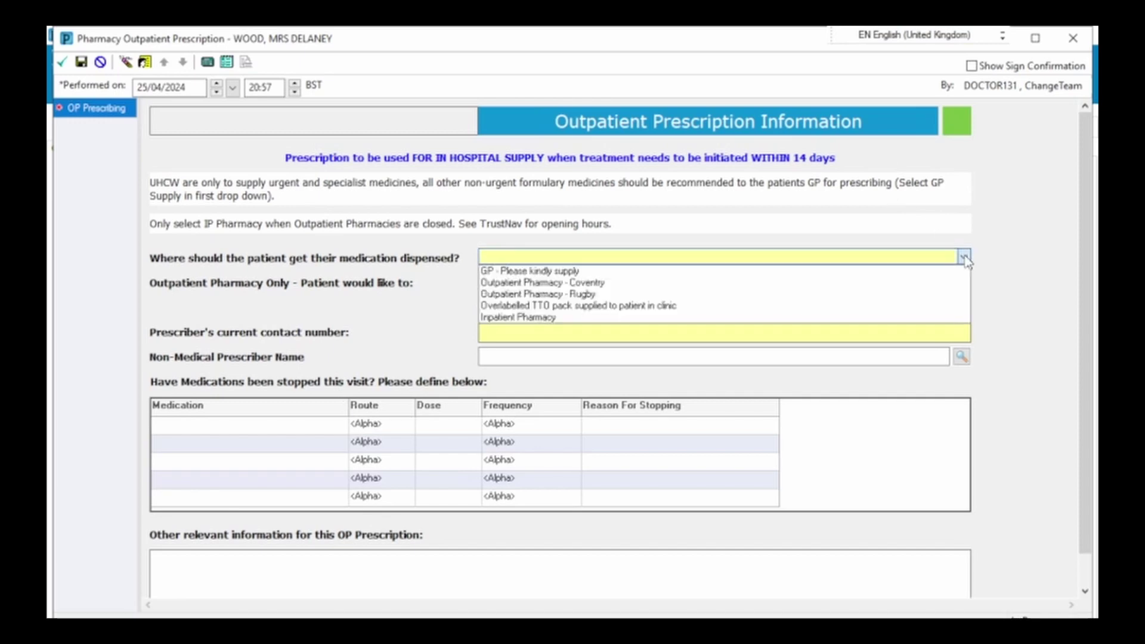
{"action": "left_click", "coordinate": [942, 286]}
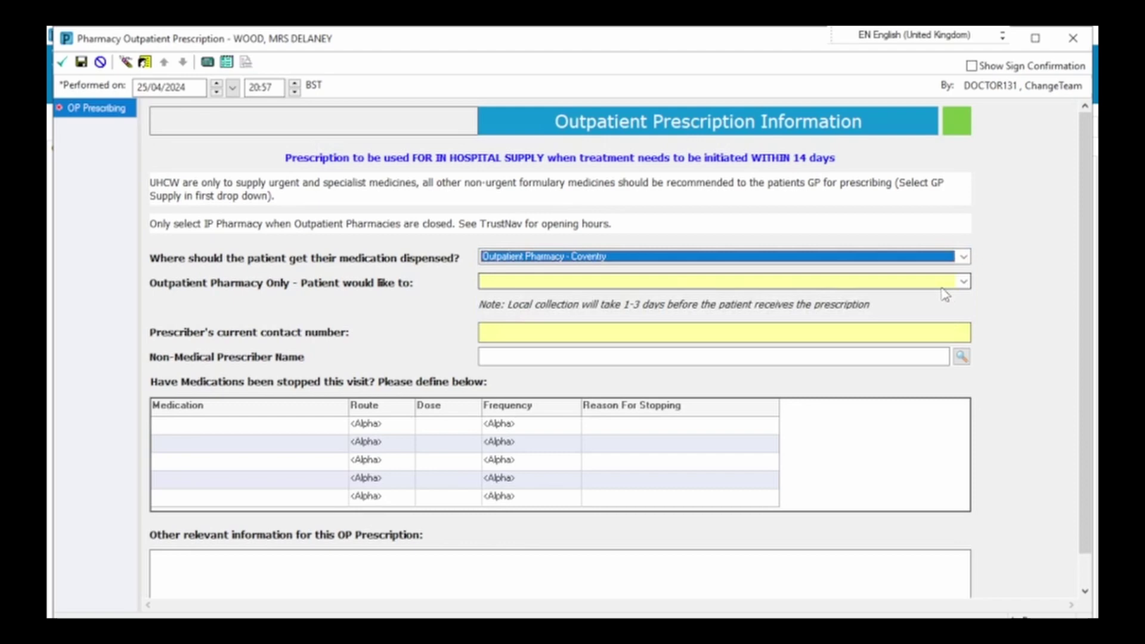
{"action": "left_click", "coordinate": [963, 282]}
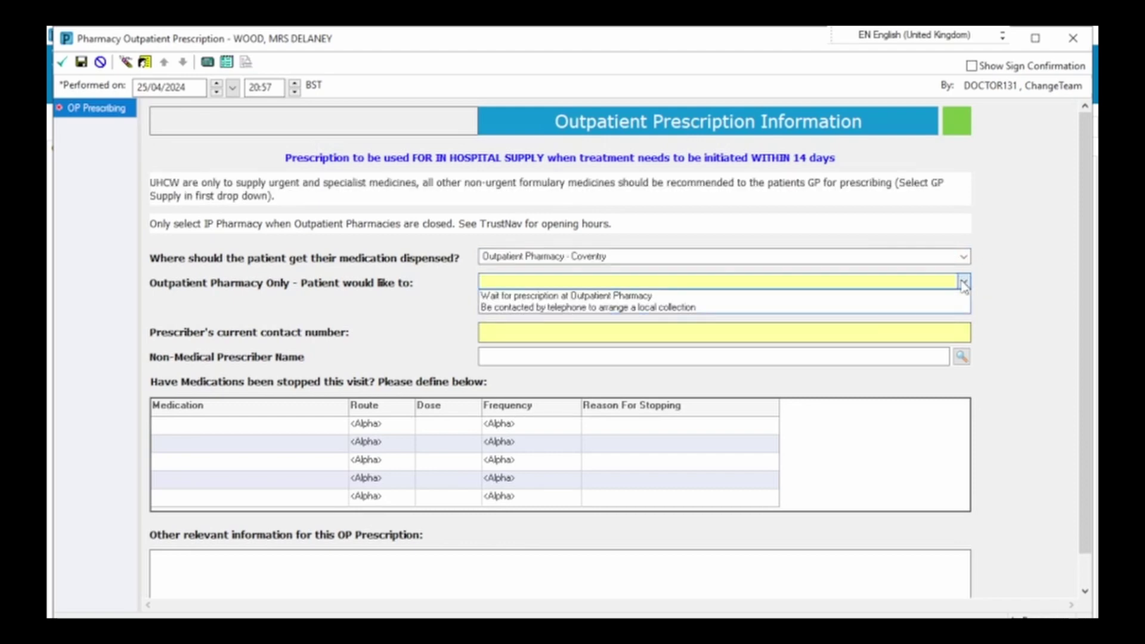
{"action": "left_click", "coordinate": [913, 298]}
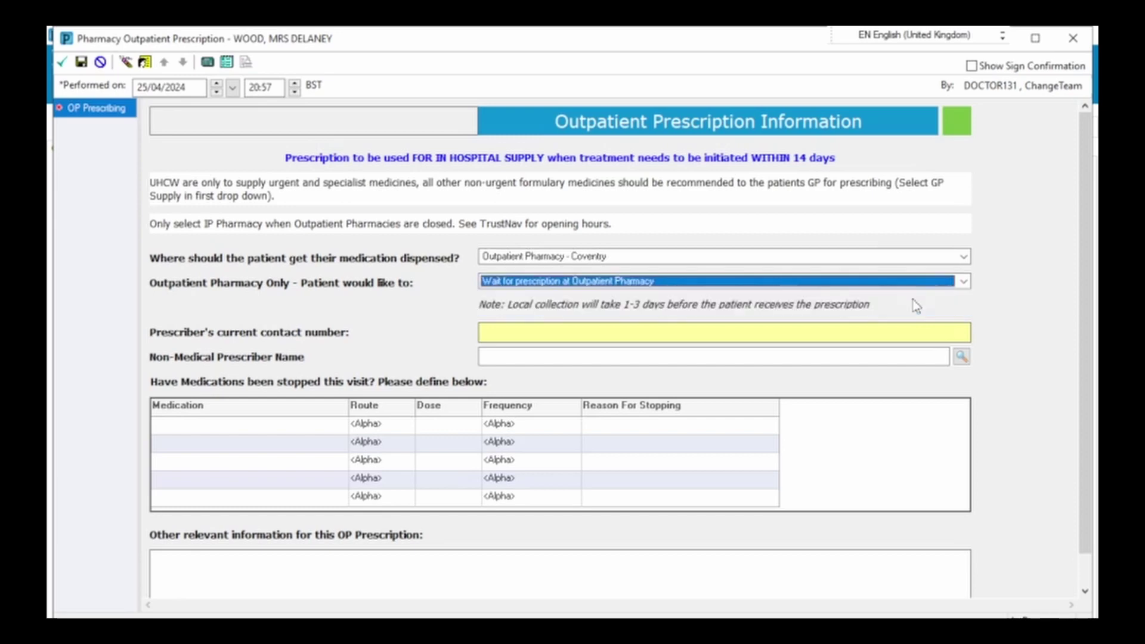
- Enter the prescriber's contact number, add "Sensitivities to co-amoxiclav" as other relevant information, and sign the prescription form
{"action": "left_click", "coordinate": [845, 331]}
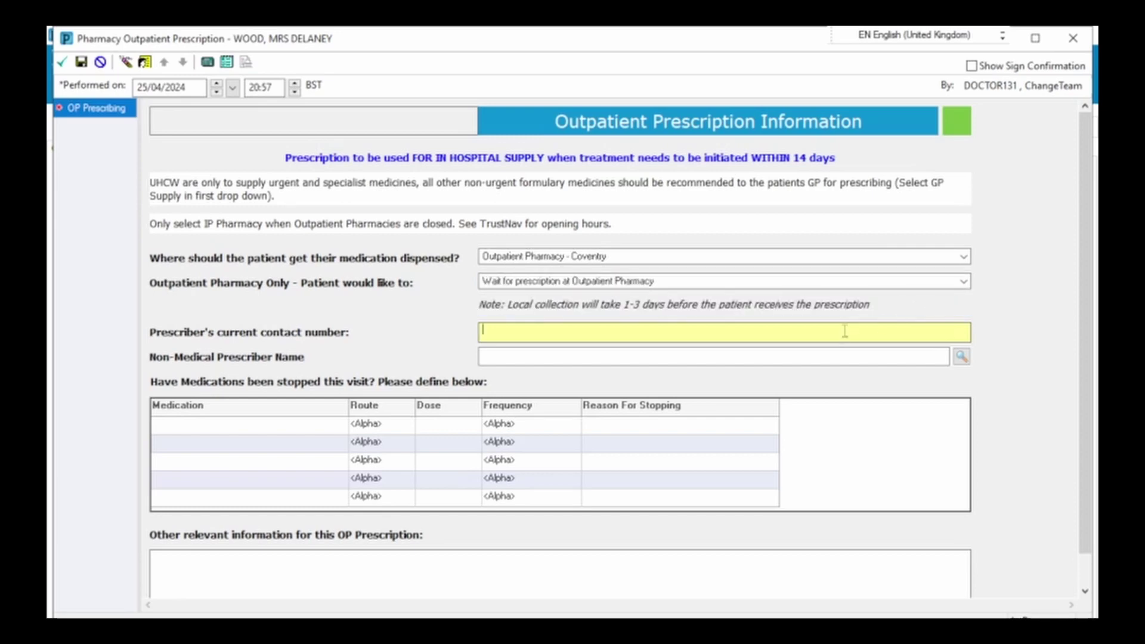
{"action": "type", "text": "1234"}
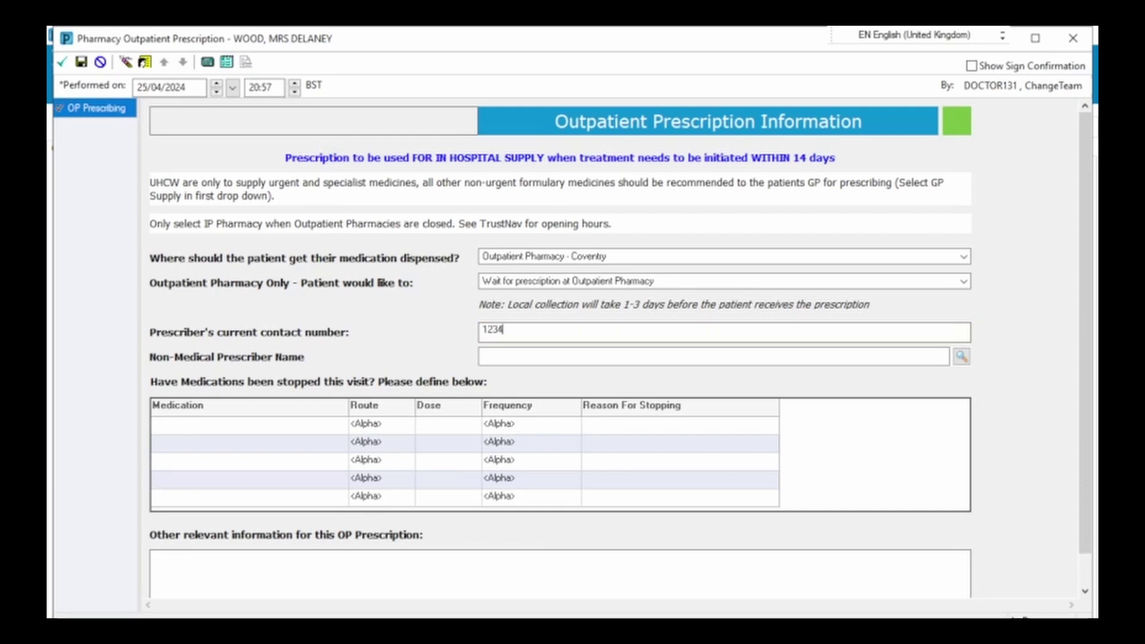
{"action": "left_click_drag", "start_coordinate": [1079, 267], "coordinate": [1081, 335]}
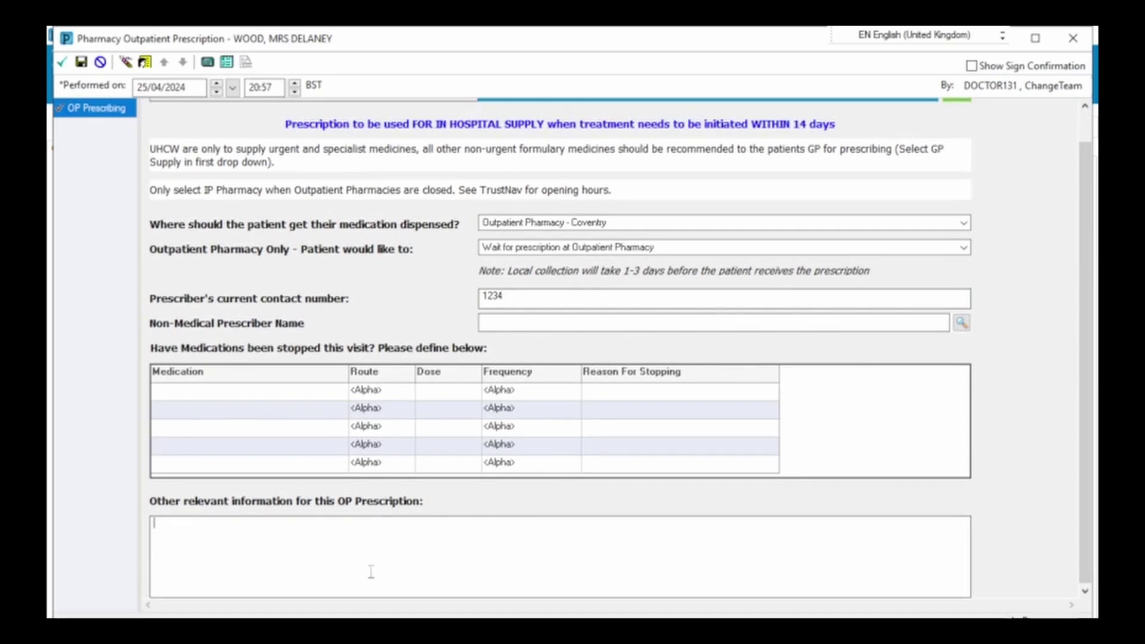
{"action": "type", "text": "Sensitivities to co"}
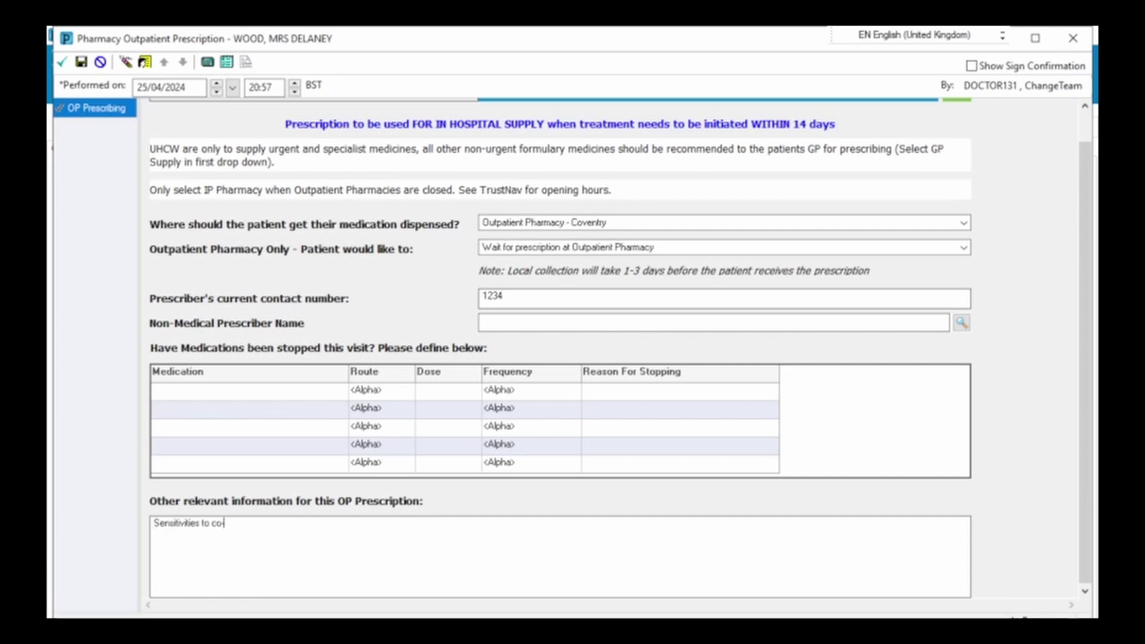
{"action": "type", "text": "-amoxiclav"}
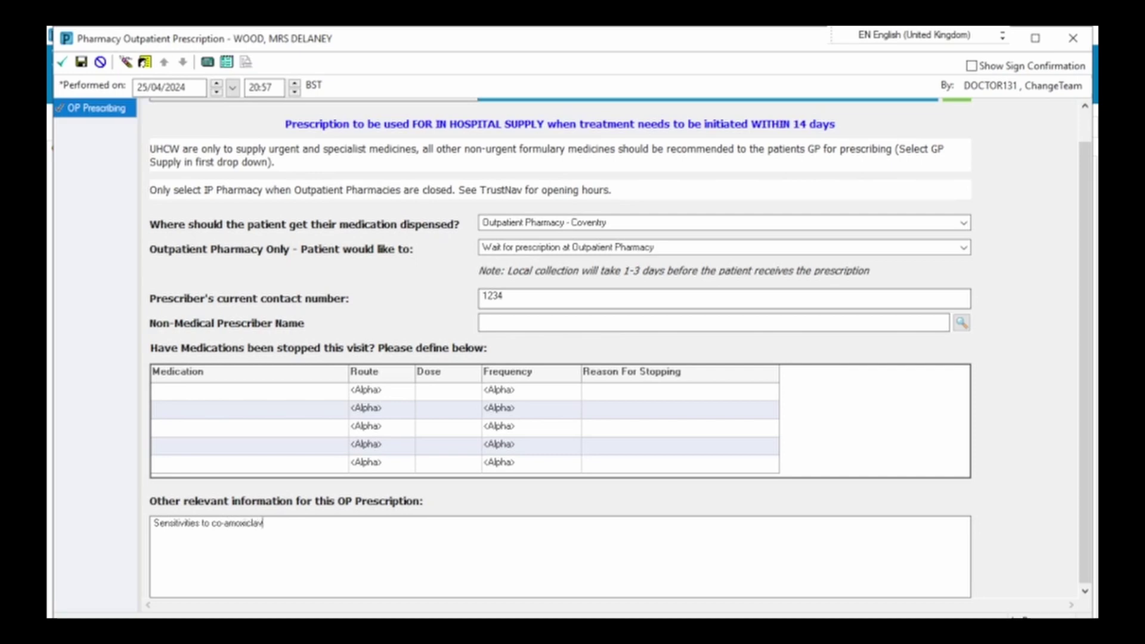
{"action": "left_click", "coordinate": [62, 62]}
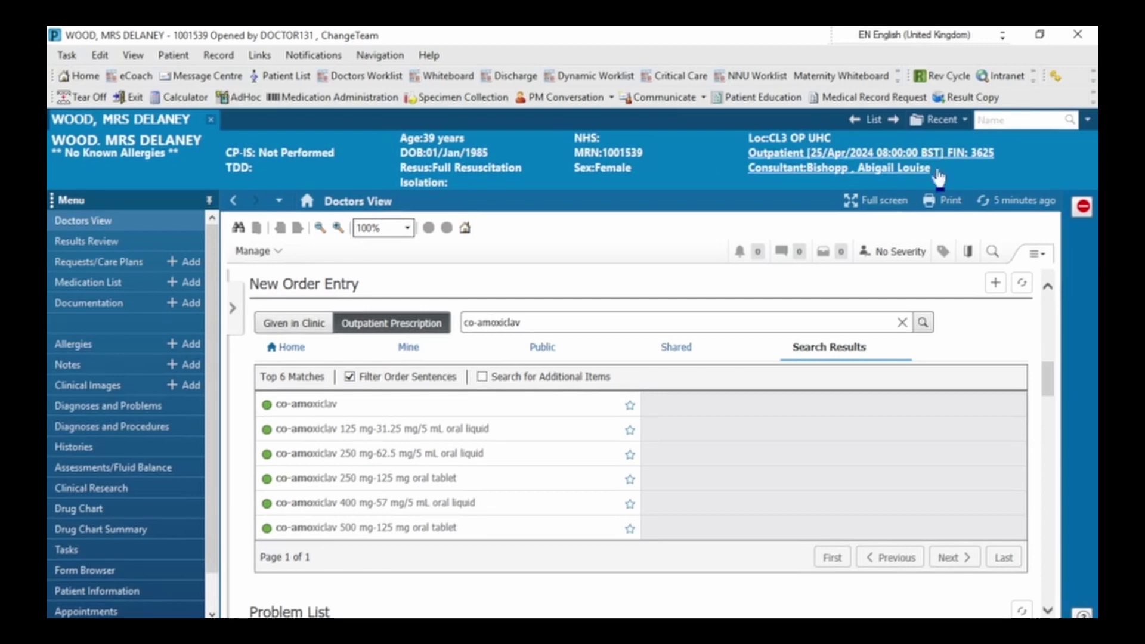
- Refresh the chart, modify the signed Pharmacy Outpatient Prescription form to dispense from Outpatient Pharmacy - Rugby, and sign it
{"action": "left_click", "coordinate": [1013, 203]}
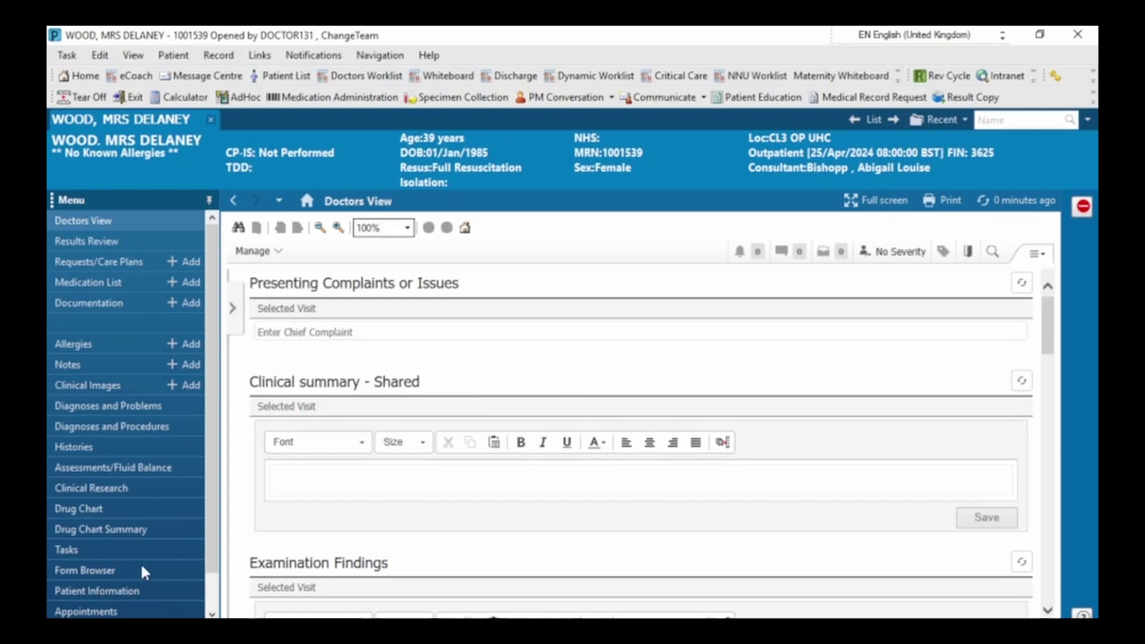
{"action": "left_click", "coordinate": [142, 570]}
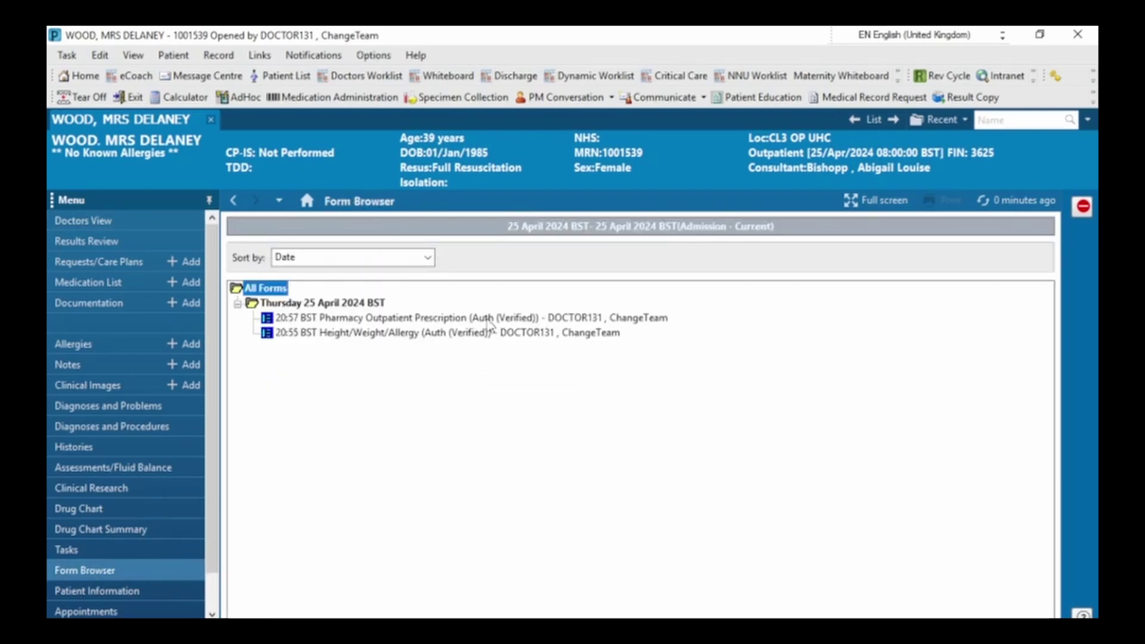
{"action": "left_click", "coordinate": [482, 317]}
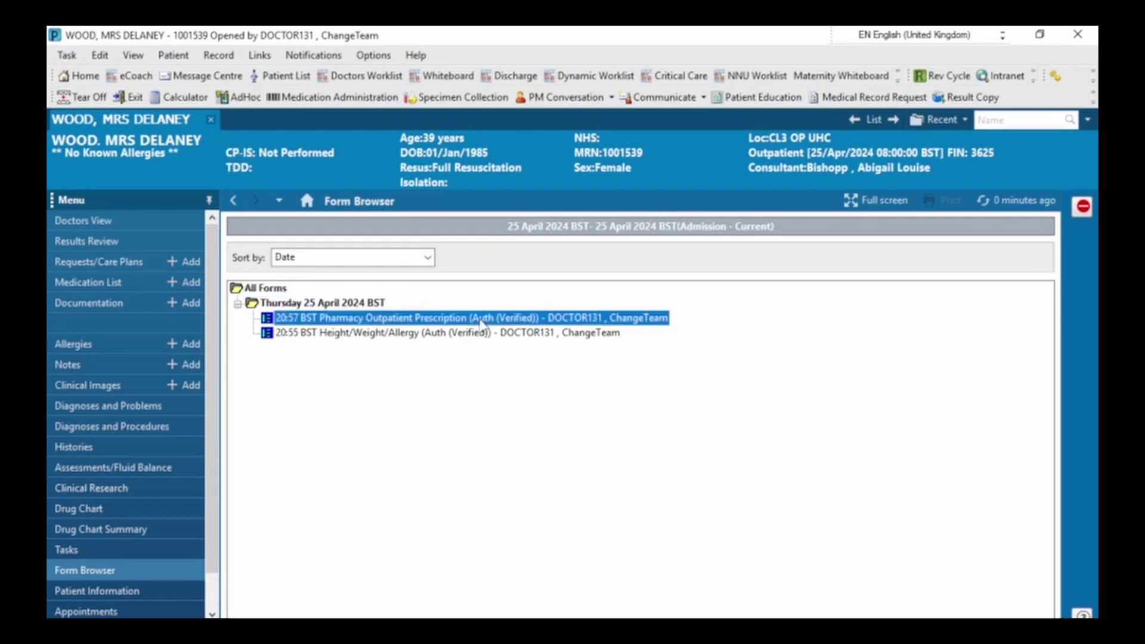
{"action": "right_click", "coordinate": [432, 323]}
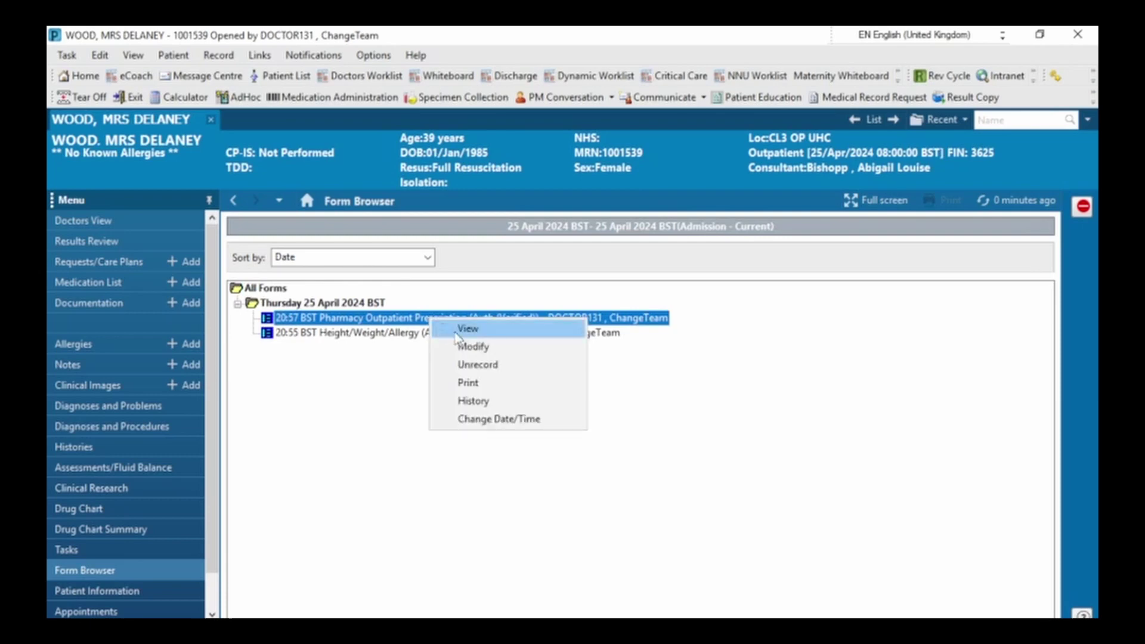
{"action": "left_click", "coordinate": [465, 348]}
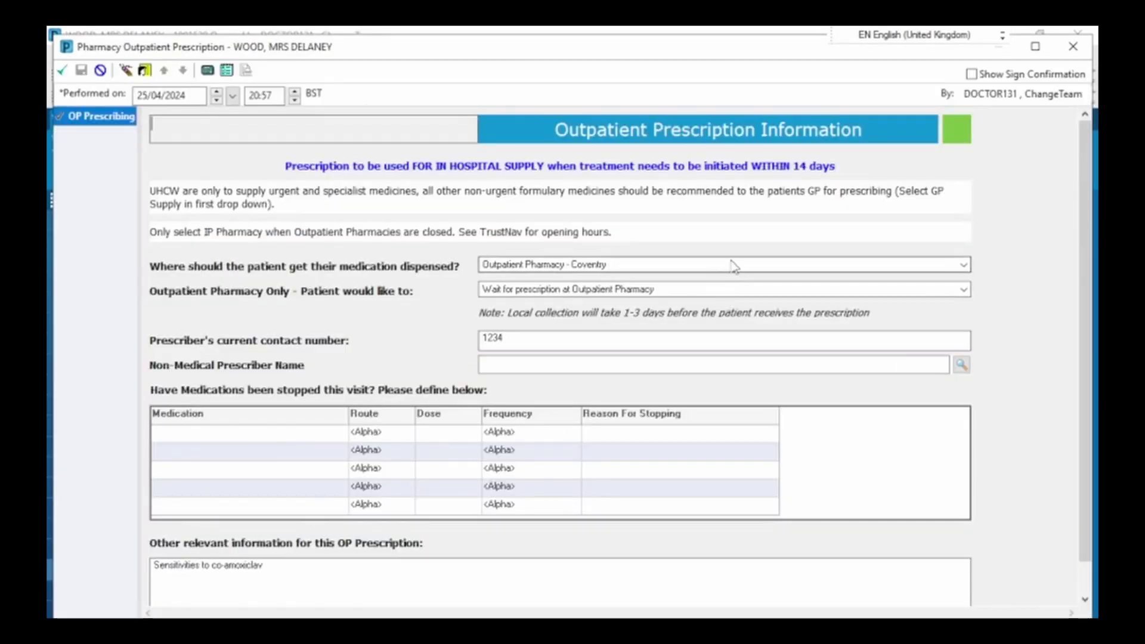
{"action": "left_click", "coordinate": [734, 263]}
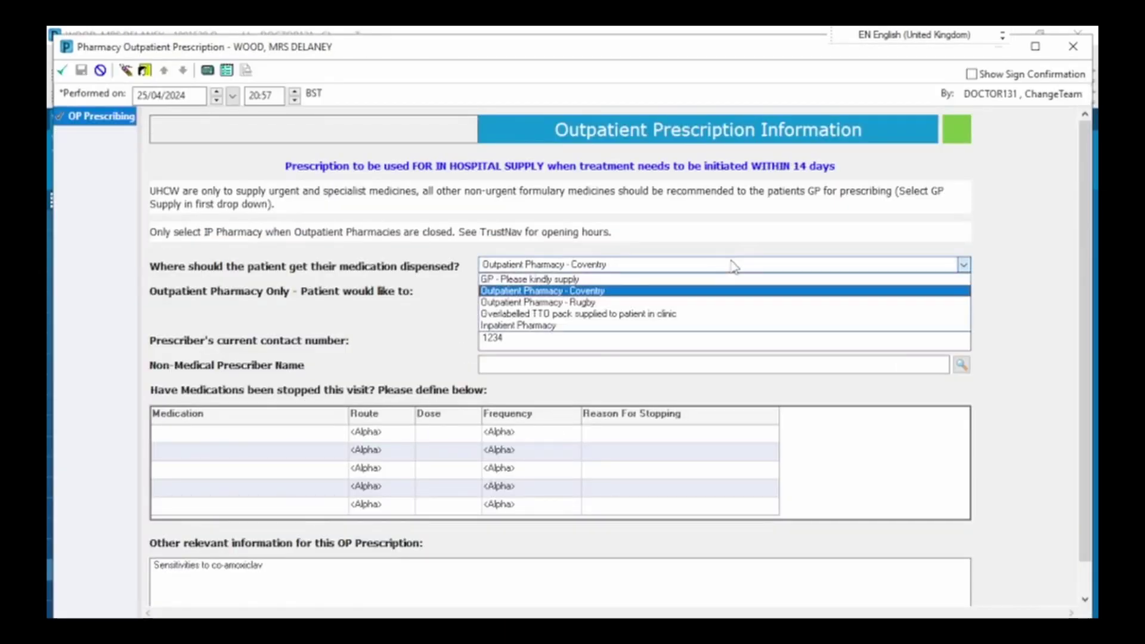
{"action": "left_click", "coordinate": [702, 302]}
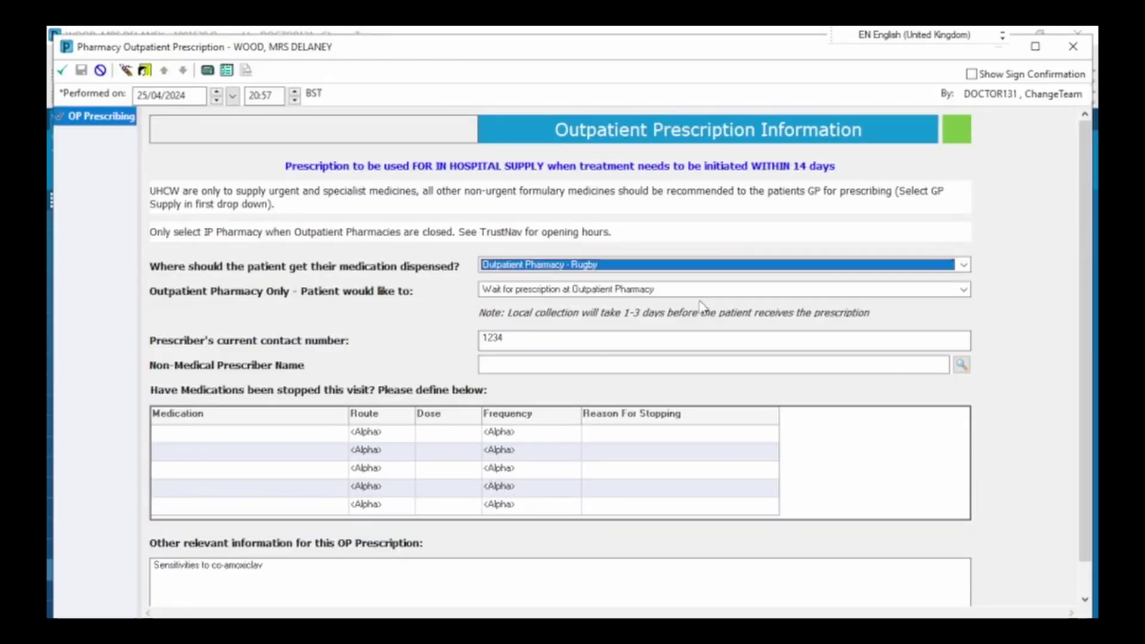
{"action": "left_click", "coordinate": [63, 72]}
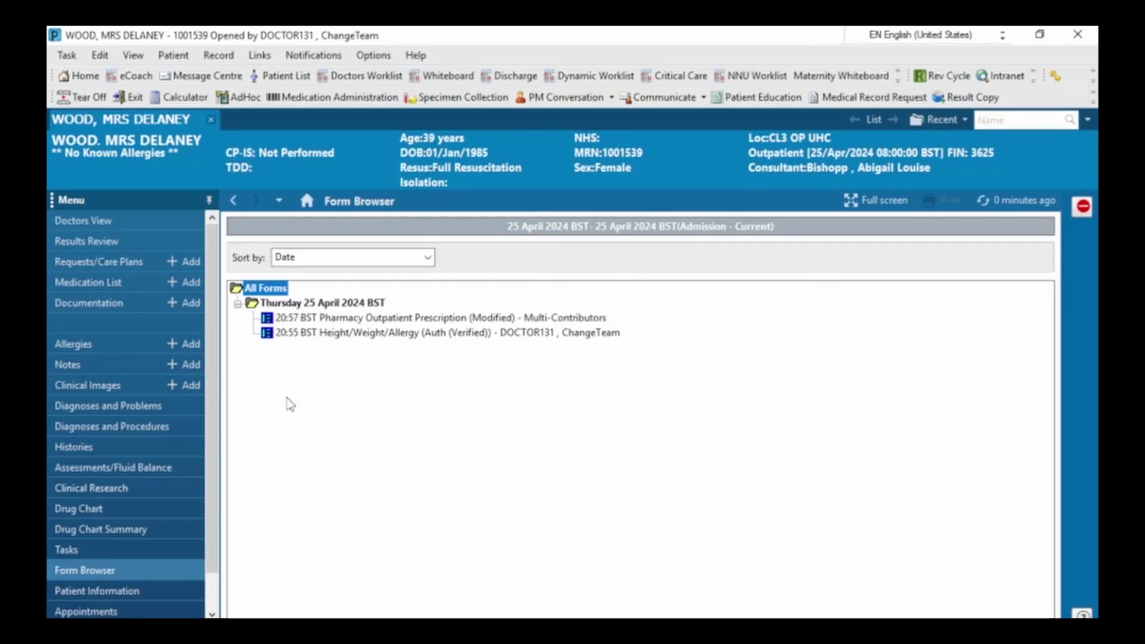
- Reopen the modified Pharmacy Outpatient Prescription from Form Browser for editing, select Outpatient Pharmacy - Rugby for dispensing, and sign the form again
{"action": "left_click", "coordinate": [112, 572]}
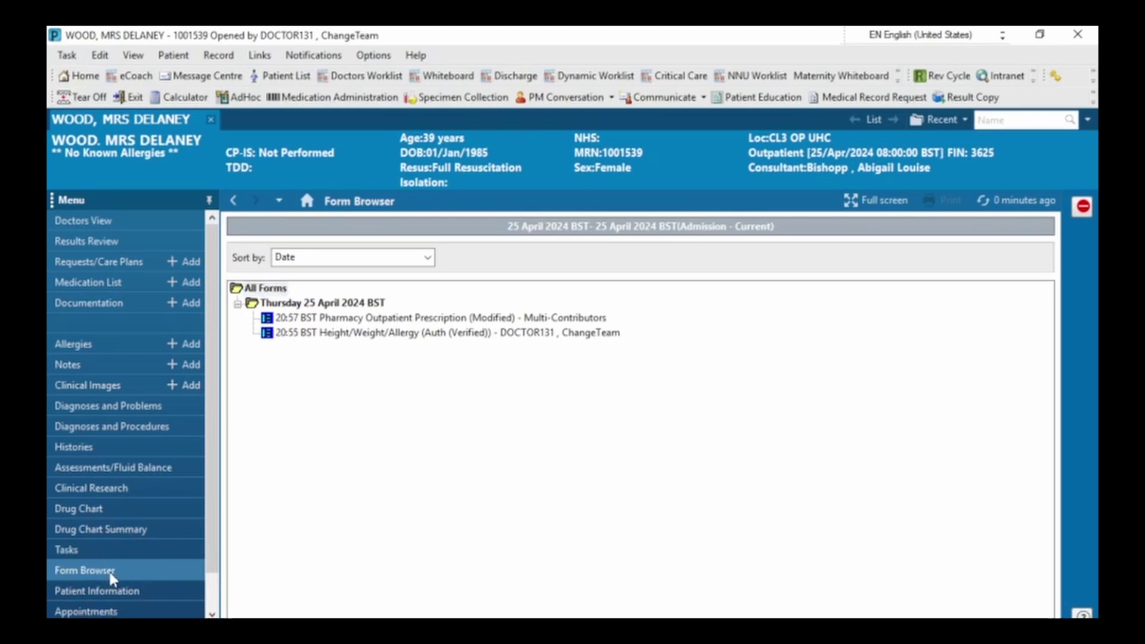
{"action": "left_click", "coordinate": [426, 319]}
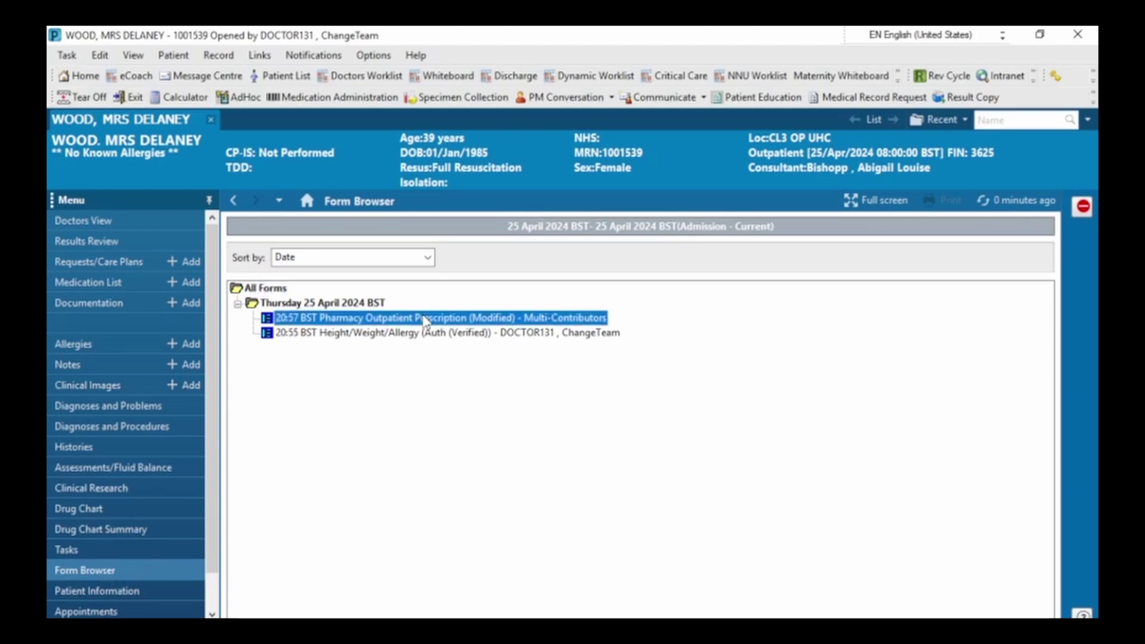
{"action": "right_click", "coordinate": [426, 320]}
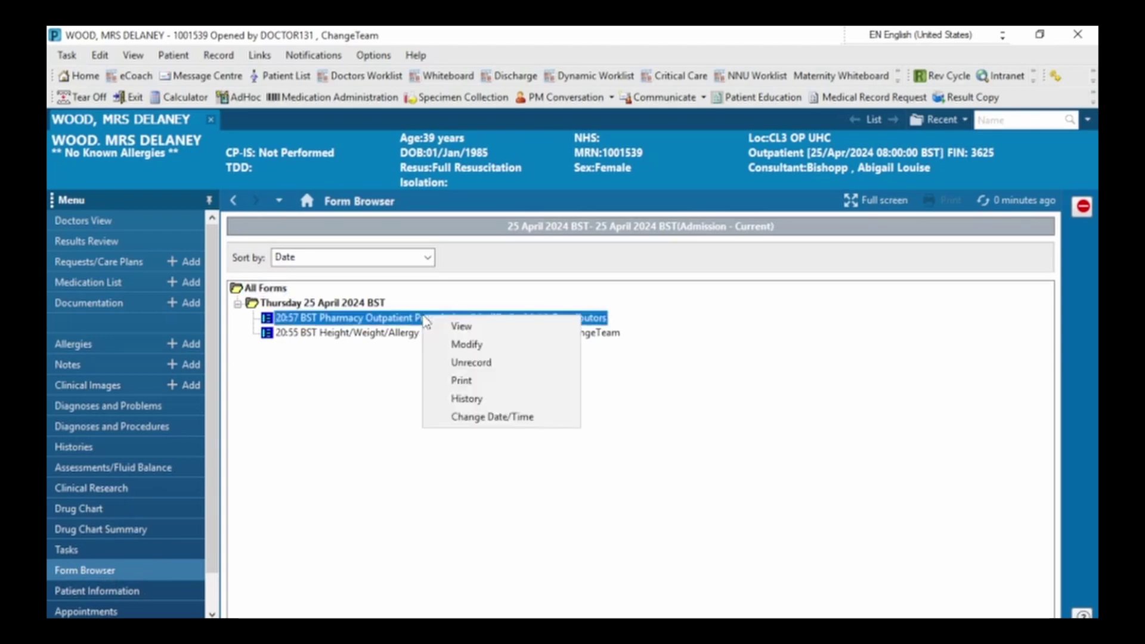
{"action": "left_click", "coordinate": [468, 344]}
{"action": "left_click", "coordinate": [645, 264]}
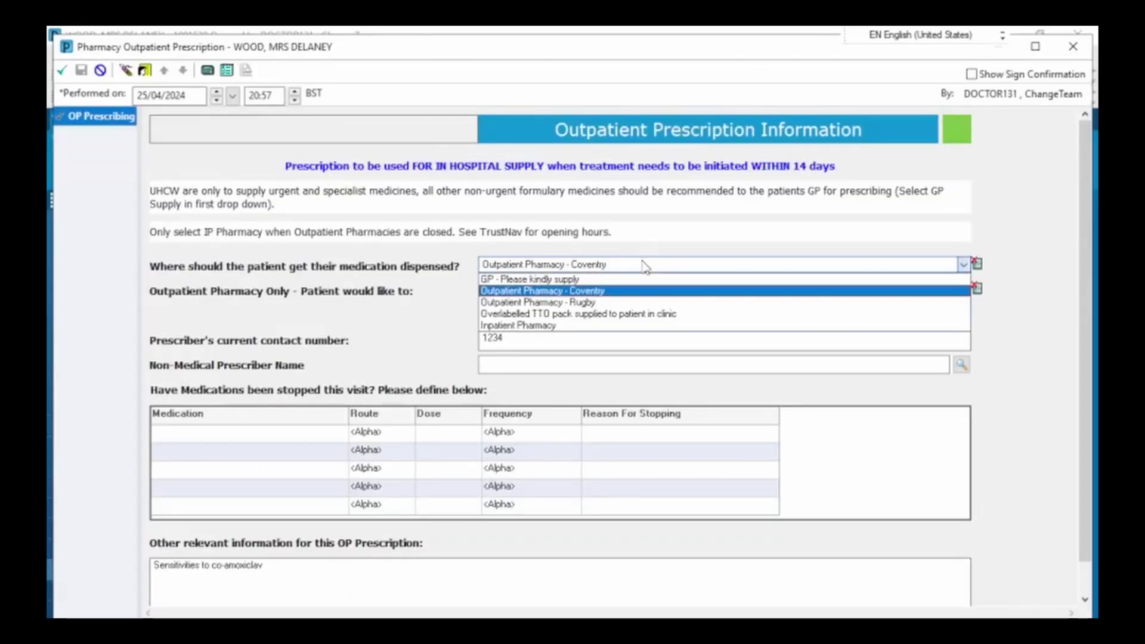
{"action": "left_click", "coordinate": [626, 303]}
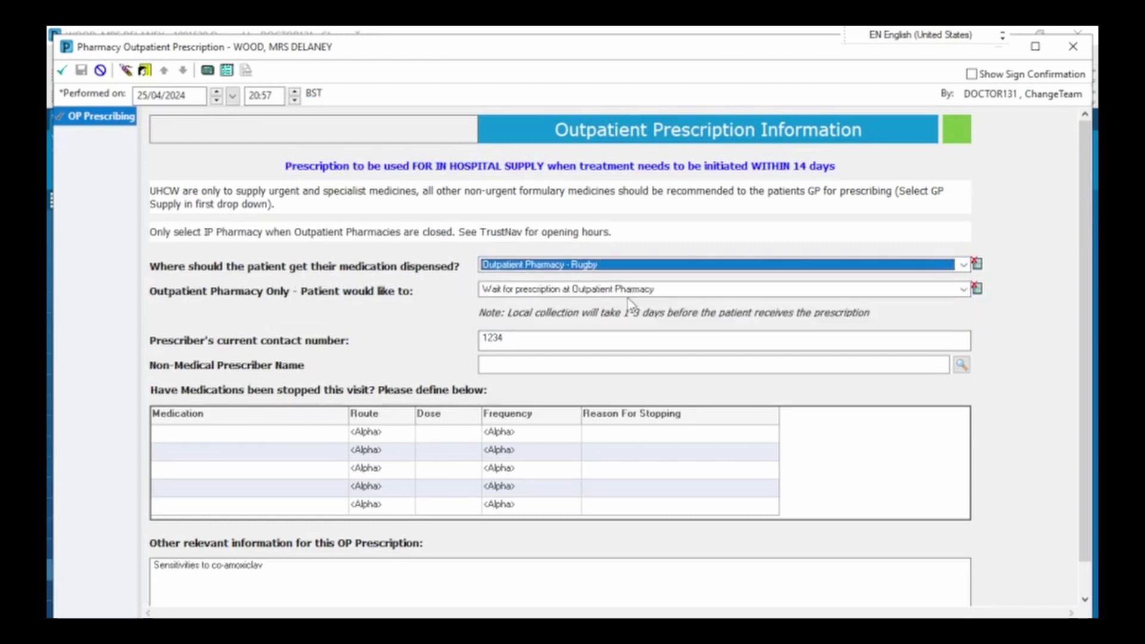
{"action": "left_click", "coordinate": [62, 70]}
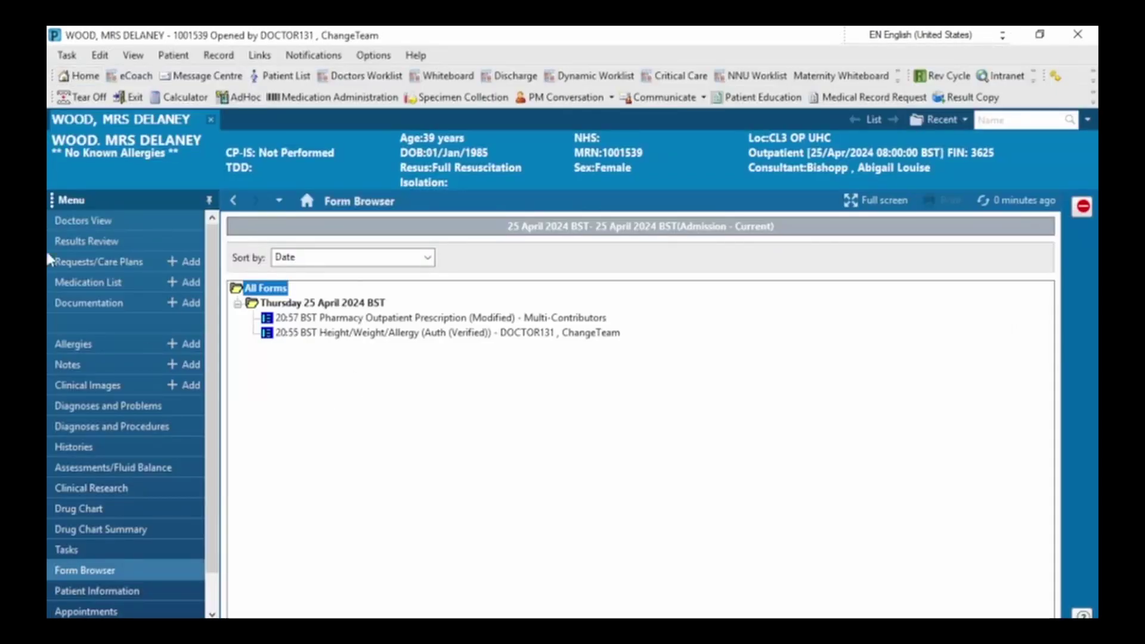
- Go to New Order Entry in Doctors View and search for "paracet" as a Given in Clinic order
{"action": "left_click", "coordinate": [130, 219]}
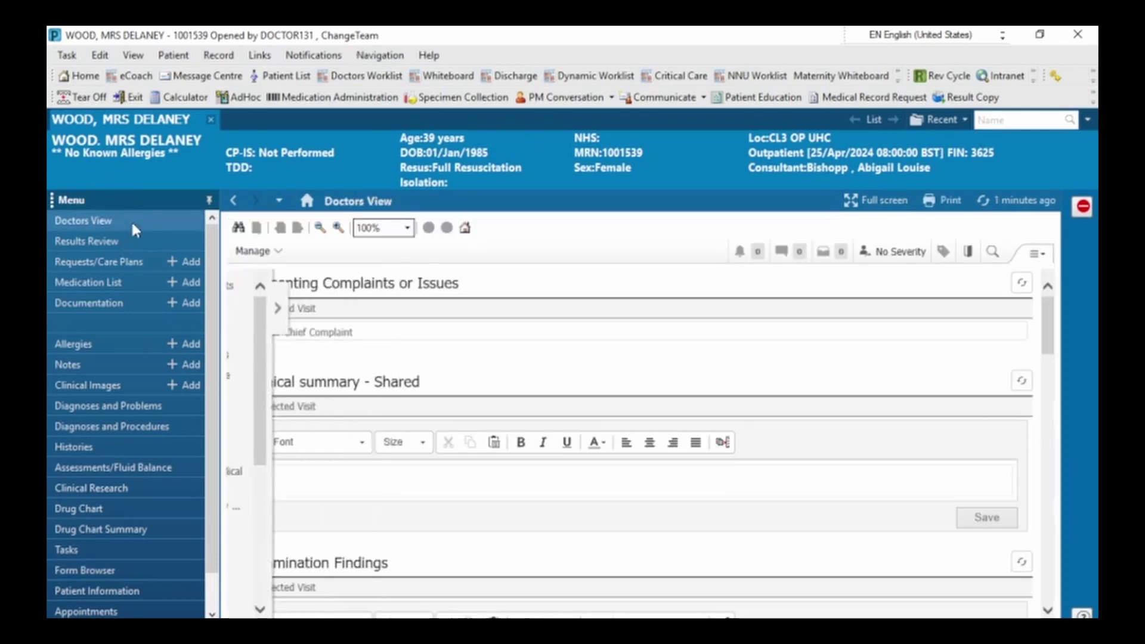
{"action": "left_click", "coordinate": [233, 307]}
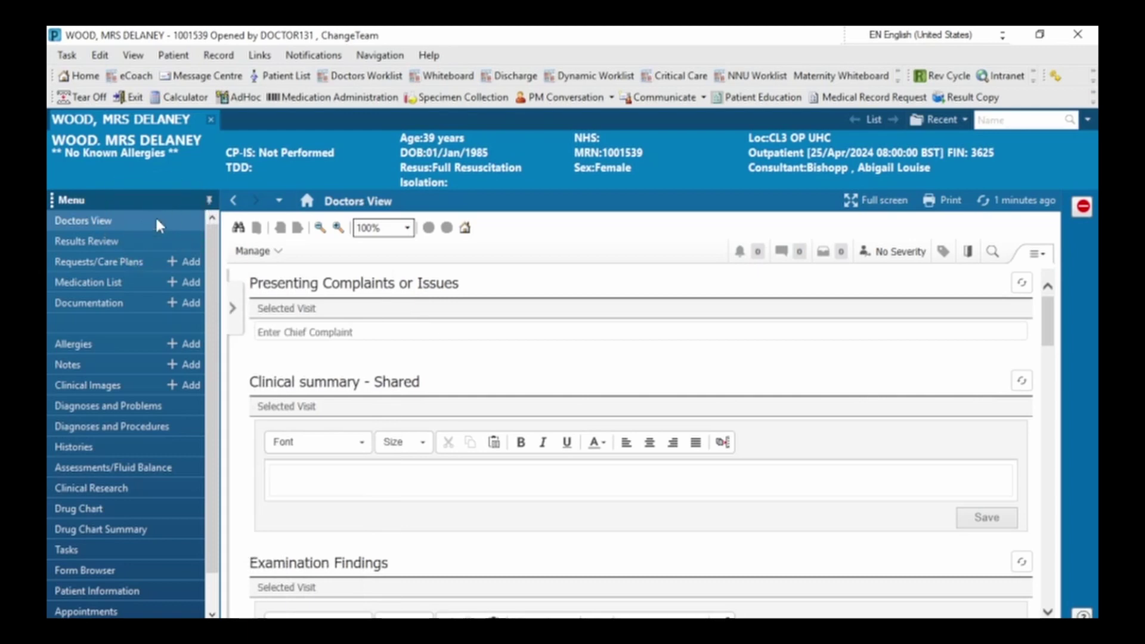
{"action": "left_click", "coordinate": [234, 308]}
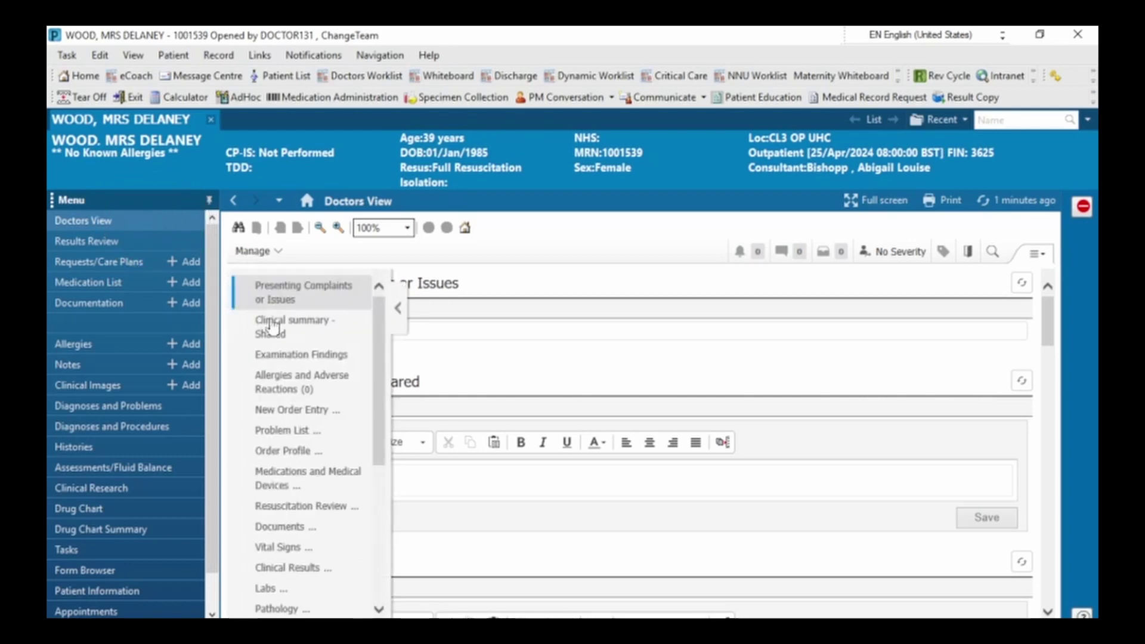
{"action": "left_click", "coordinate": [326, 411]}
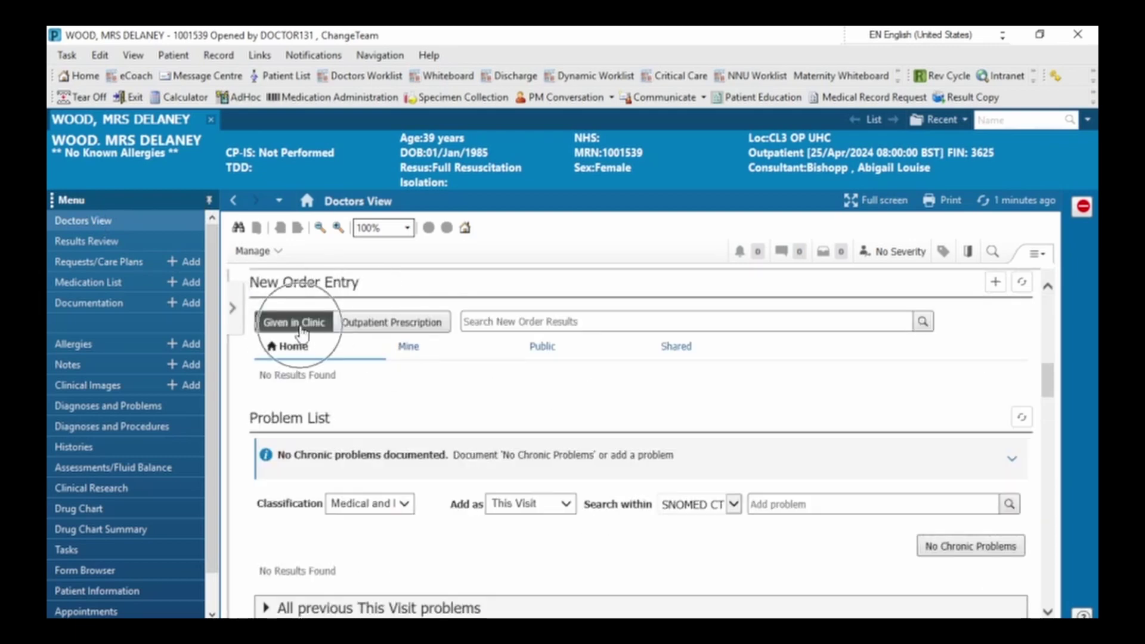
{"action": "left_click", "coordinate": [543, 323]}
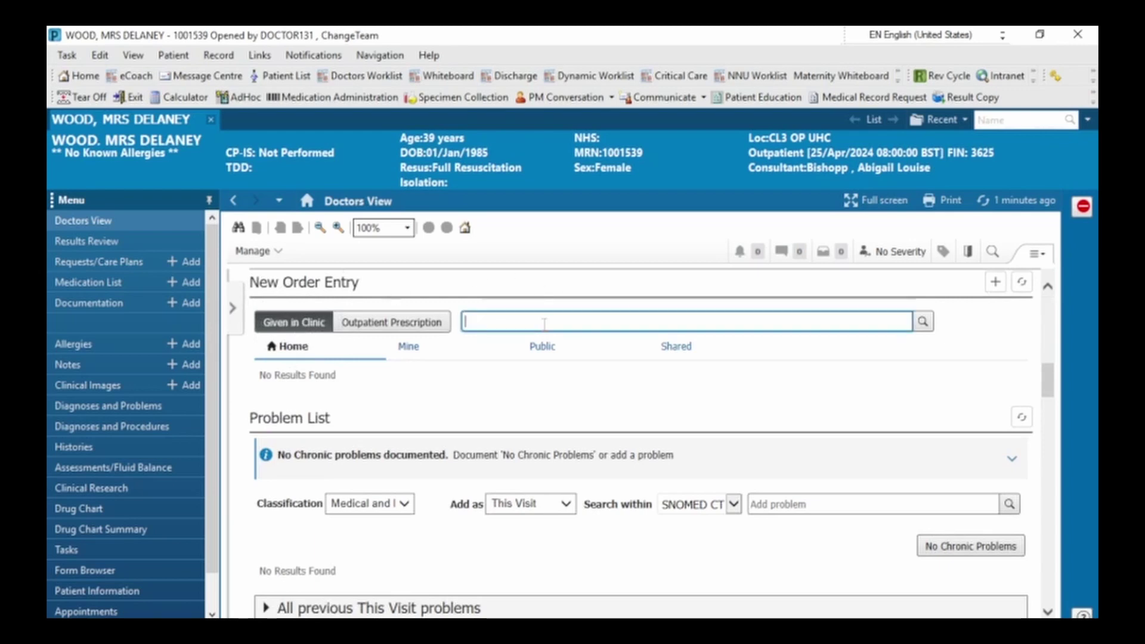
{"action": "type", "text": "parad"}
{"action": "type", "text": "et"}
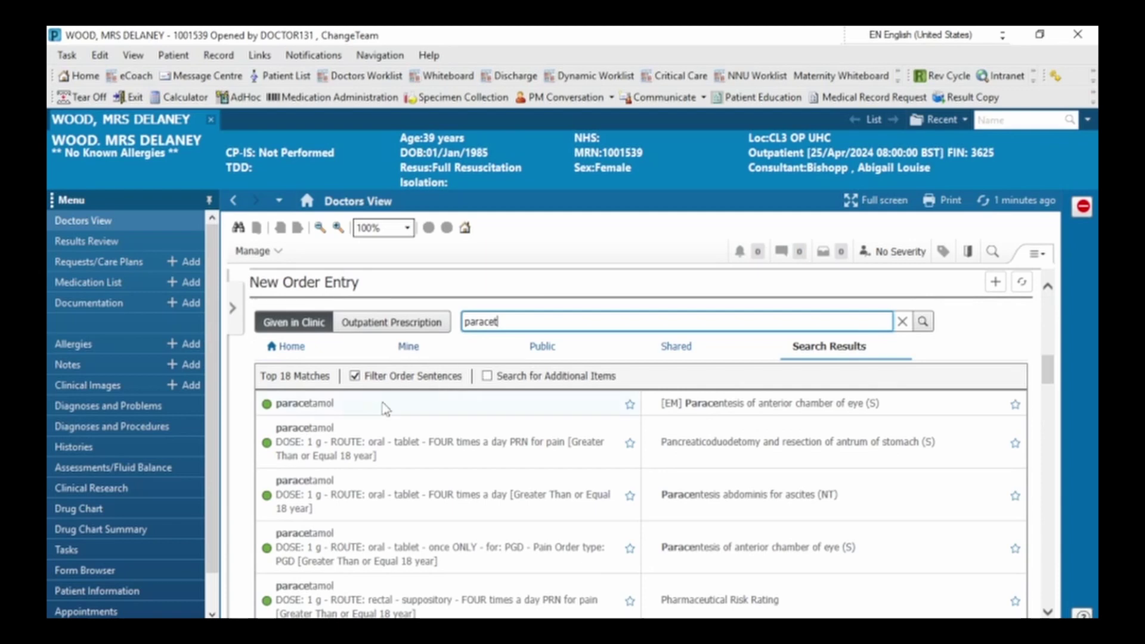
- Order paracetamol with the sentence 1 g oral tablet FOUR times a day PRN for pain, and submit it for signature
{"action": "left_click", "coordinate": [320, 407]}
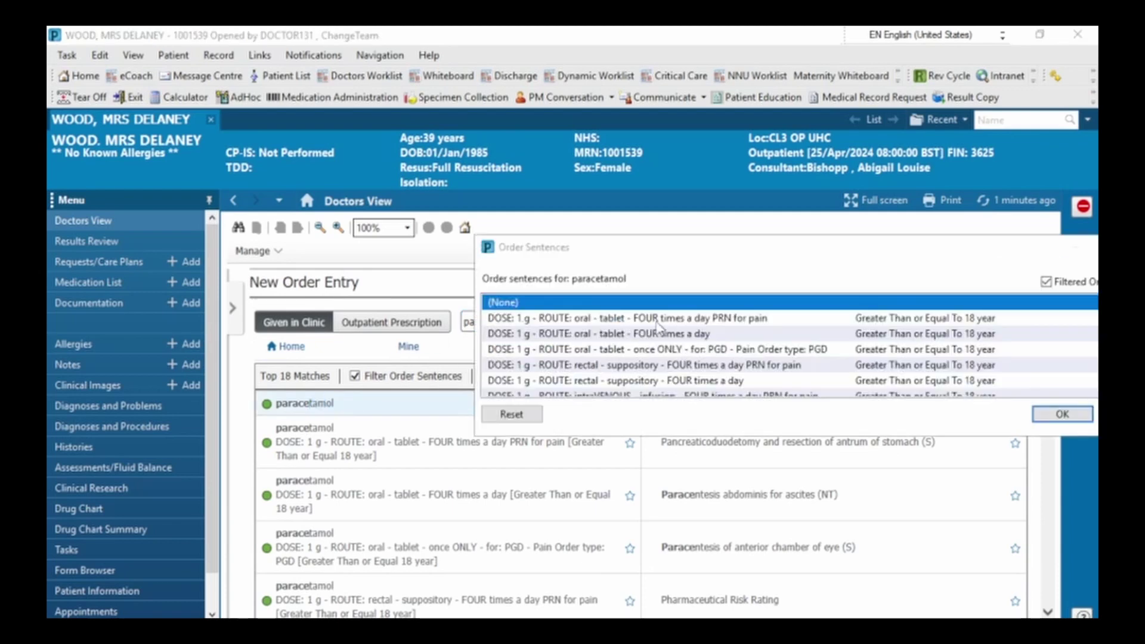
{"action": "left_click", "coordinate": [690, 324]}
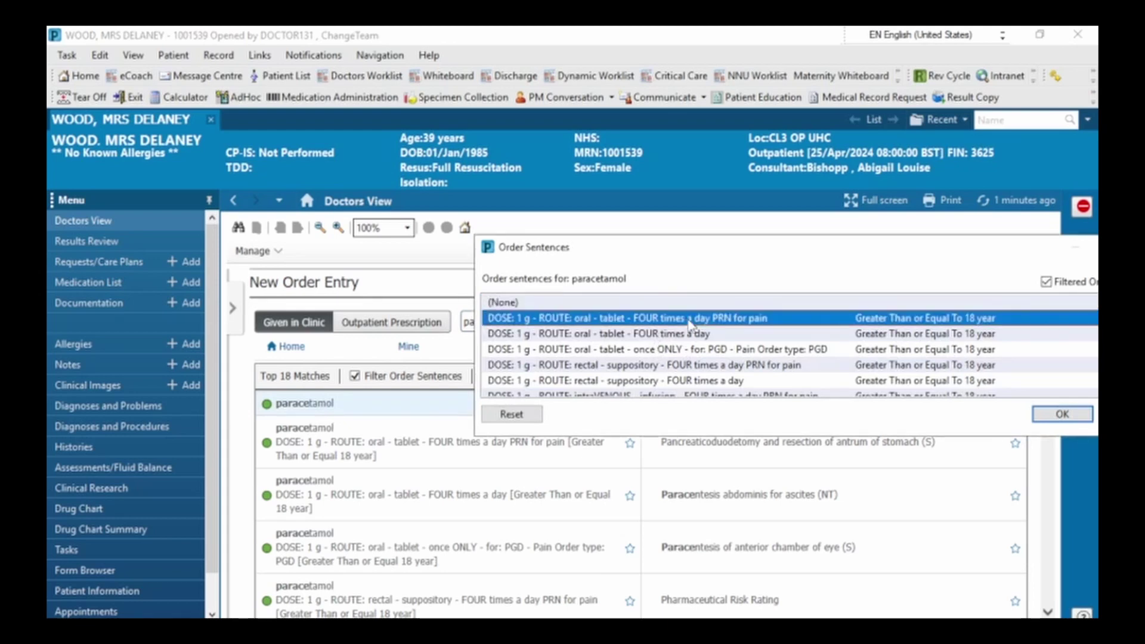
{"action": "left_click", "coordinate": [1045, 414]}
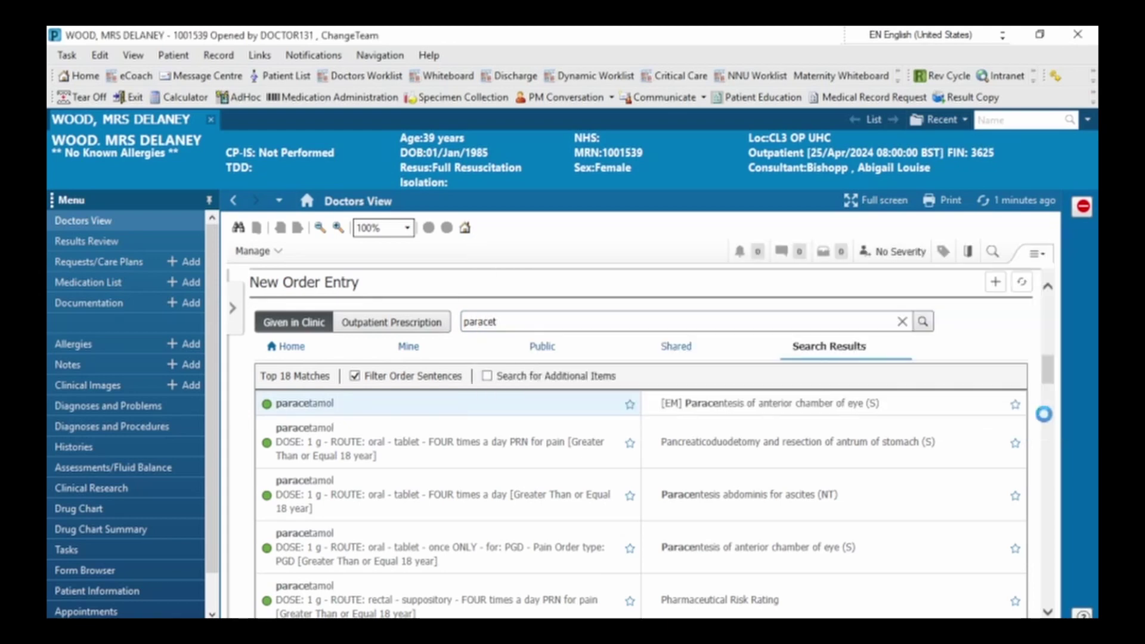
{"action": "left_click", "coordinate": [831, 255]}
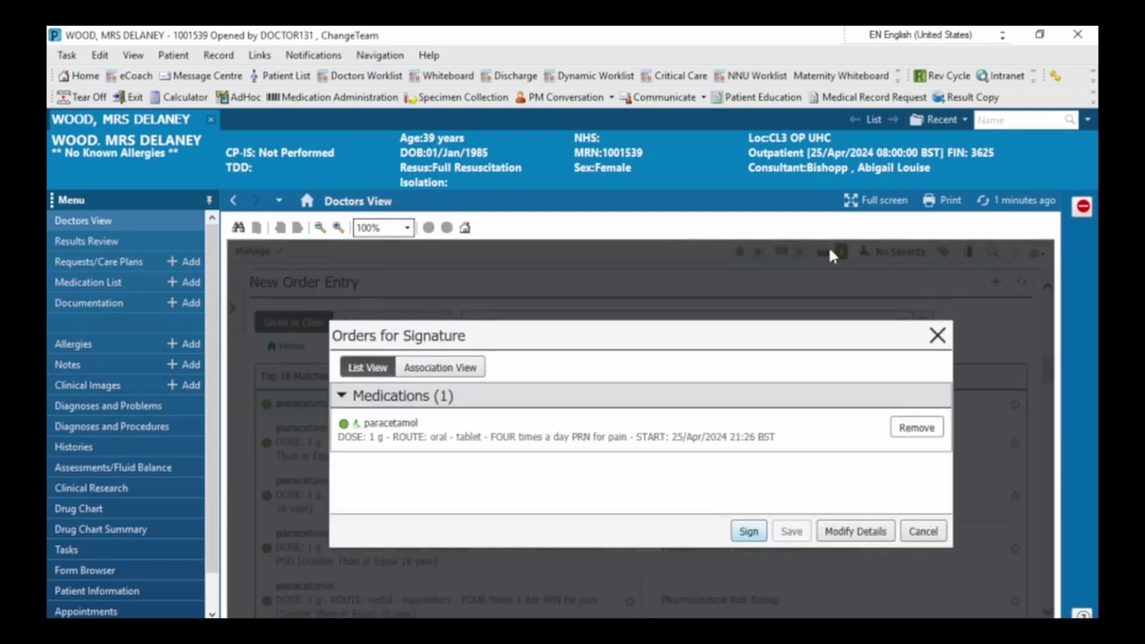
{"action": "left_click", "coordinate": [754, 538]}
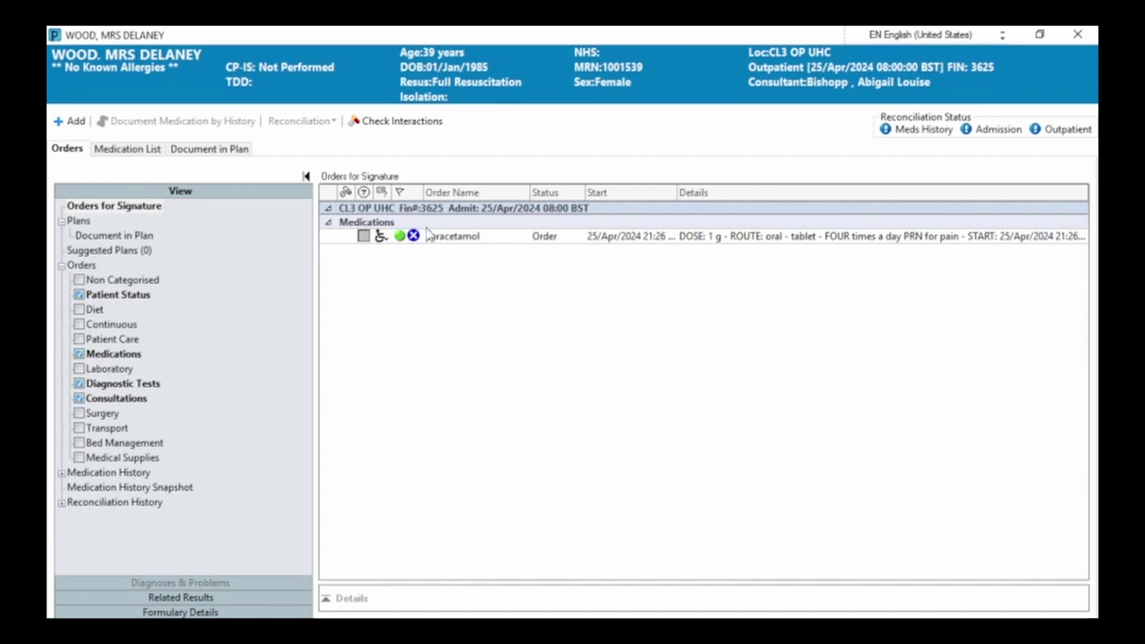
- Set Give Additional Dose Now to Yes for paracetamol, sign the order and open the Drug Chart
{"action": "left_click", "coordinate": [495, 242]}
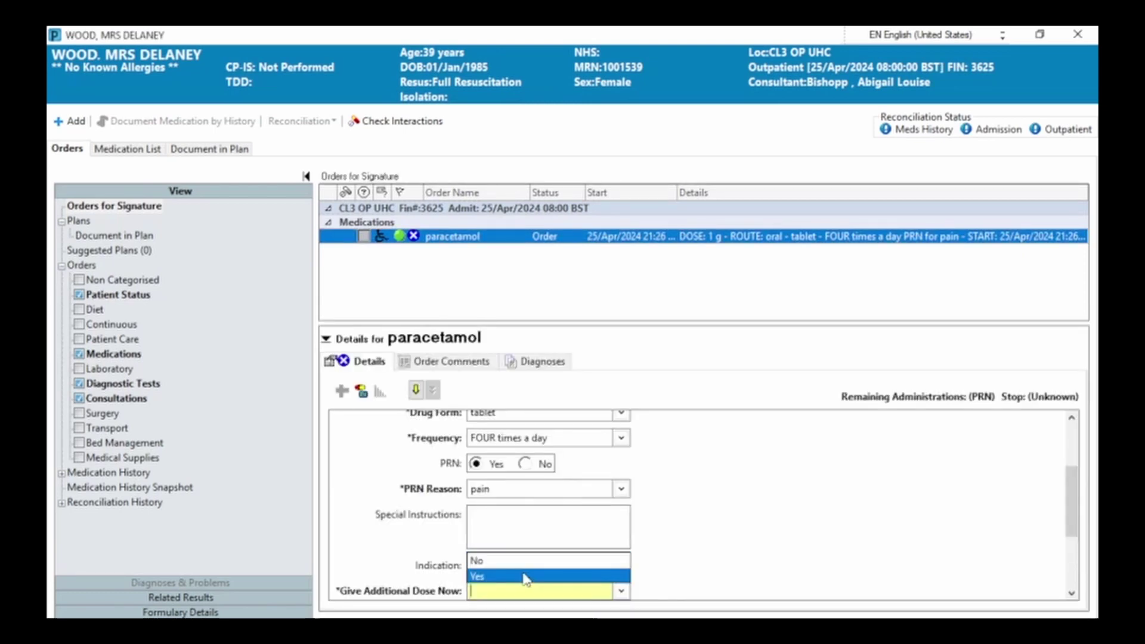
{"action": "left_click", "coordinate": [524, 577]}
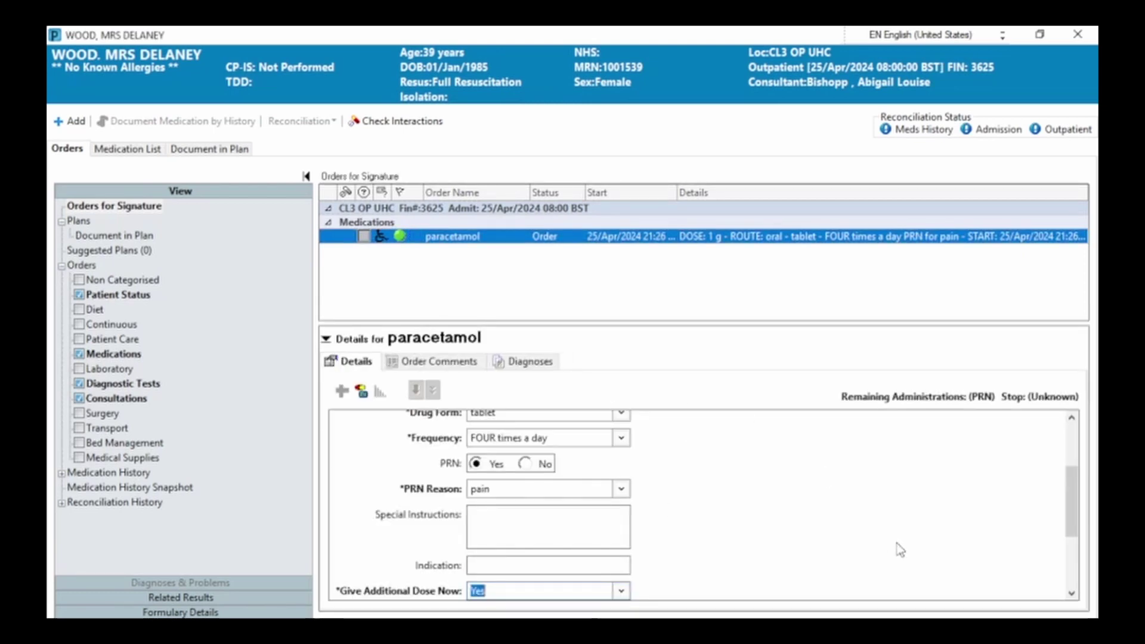
{"action": "left_click", "coordinate": [978, 622]}
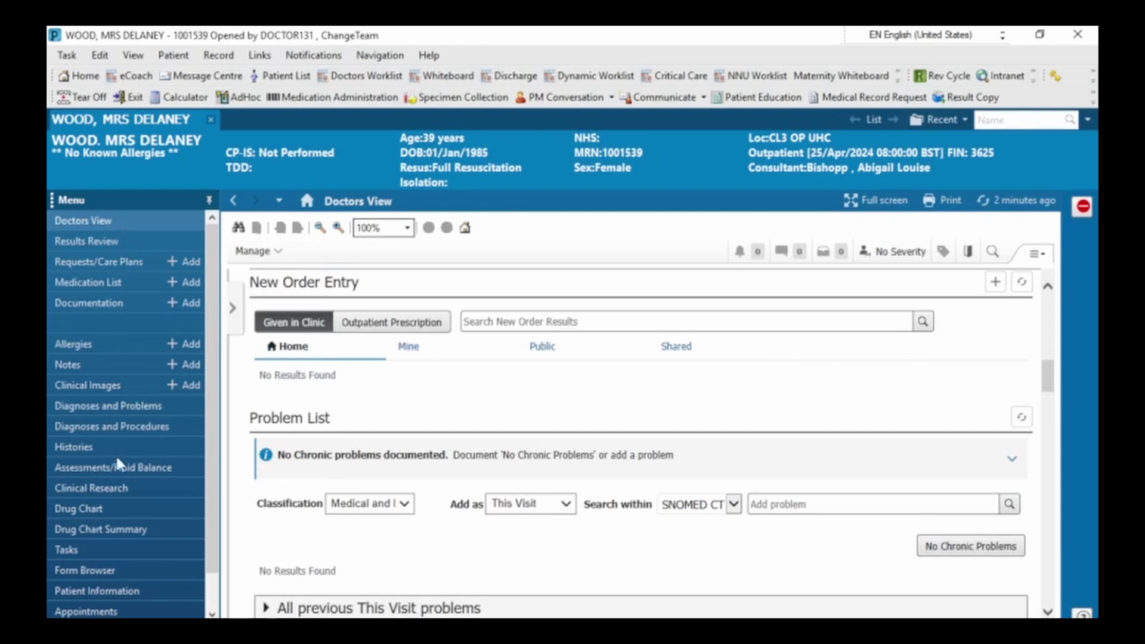
{"action": "left_click", "coordinate": [108, 506]}
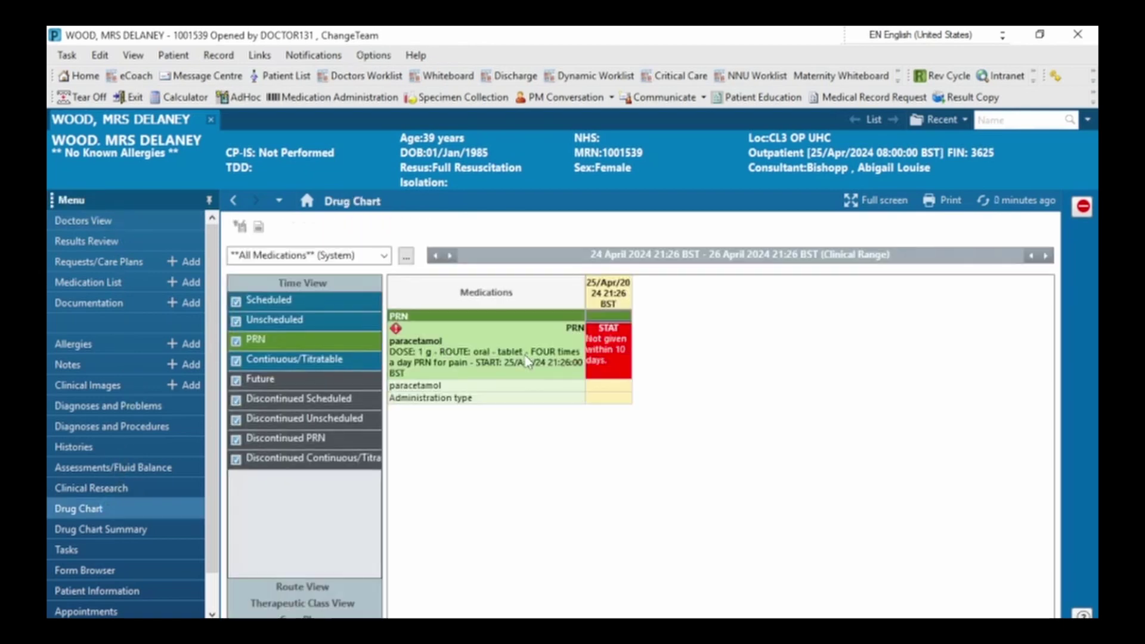